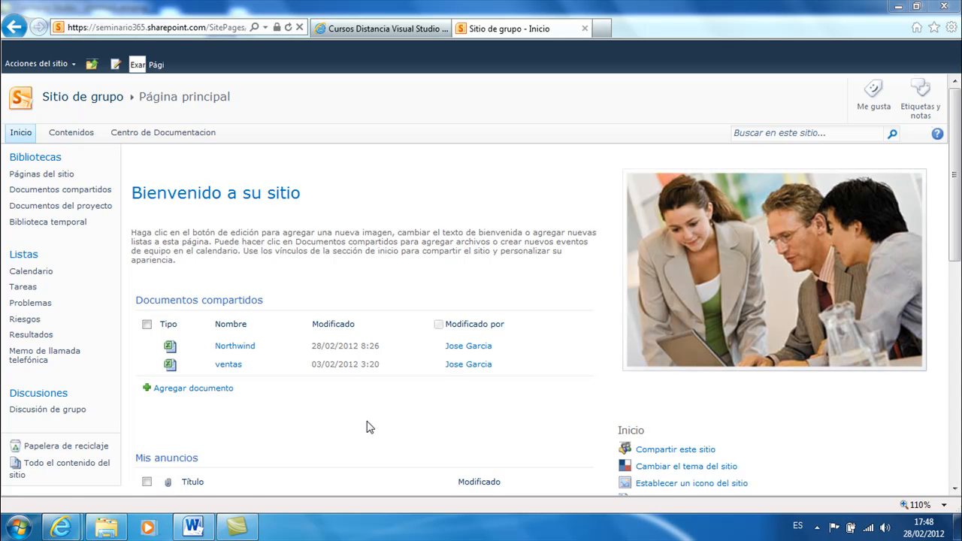
Open the version settings of the Documentos compartidos library.
{"action": "left_click", "coordinate": [234, 302]}
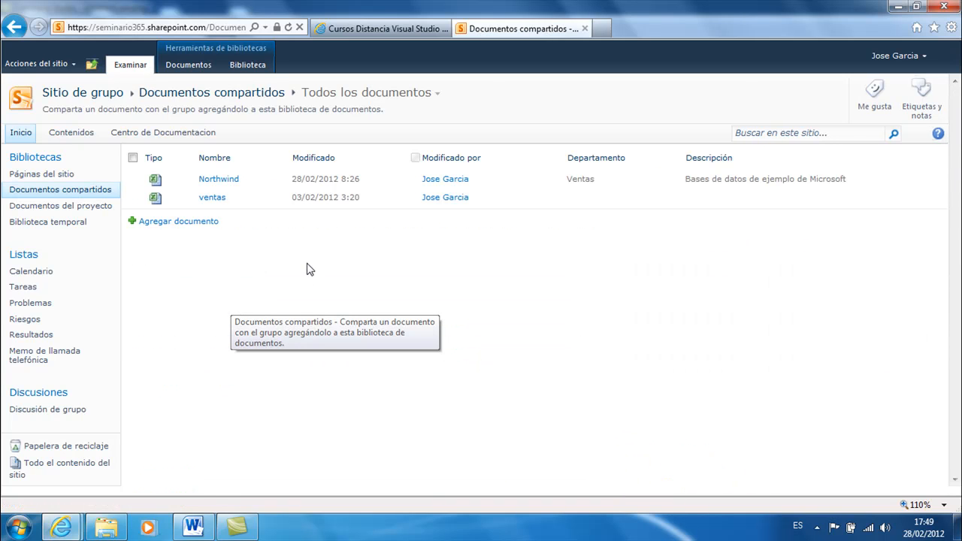
{"action": "left_click", "coordinate": [247, 65]}
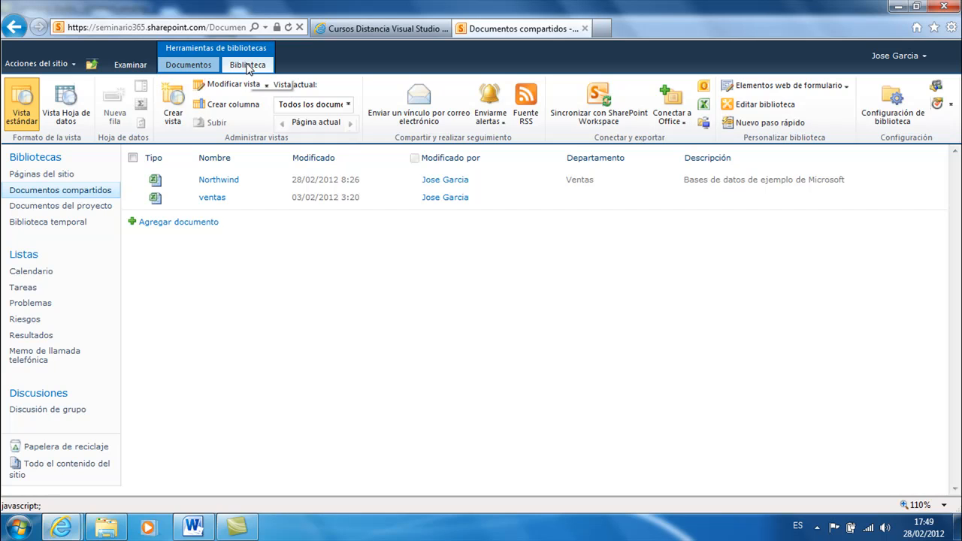
{"action": "left_click", "coordinate": [893, 100]}
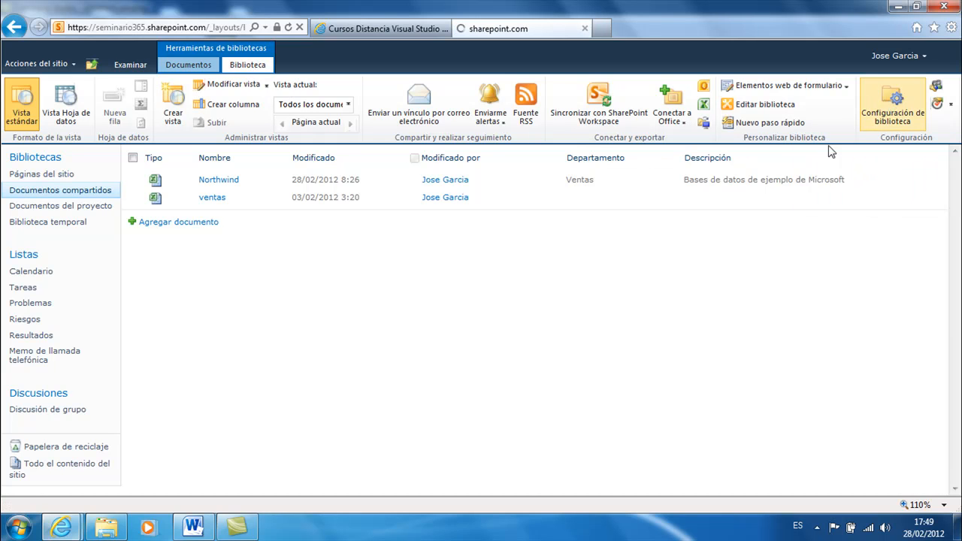
{"action": "left_click", "coordinate": [218, 293]}
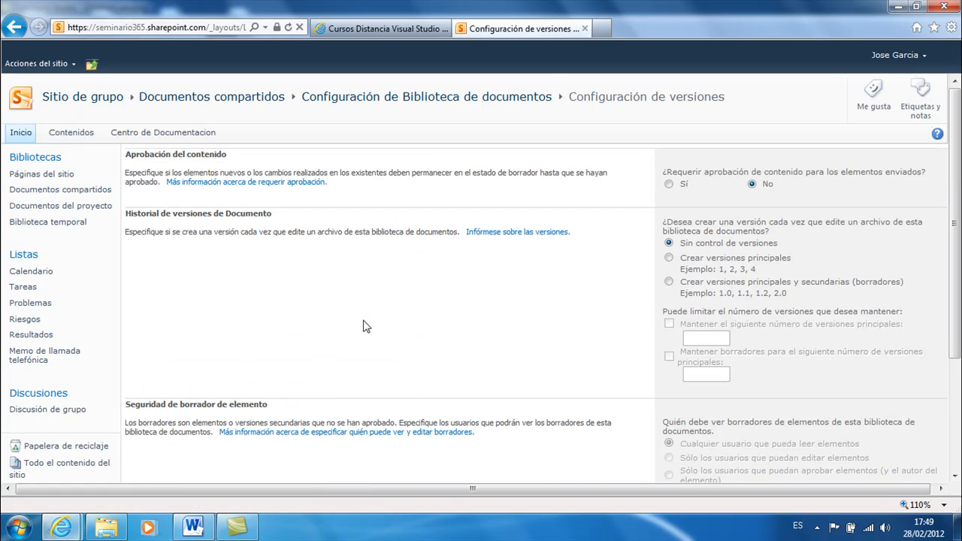
Require content approval for submitted items, set the version history to create major versions, and save the library's version settings.
{"action": "left_click", "coordinate": [668, 185]}
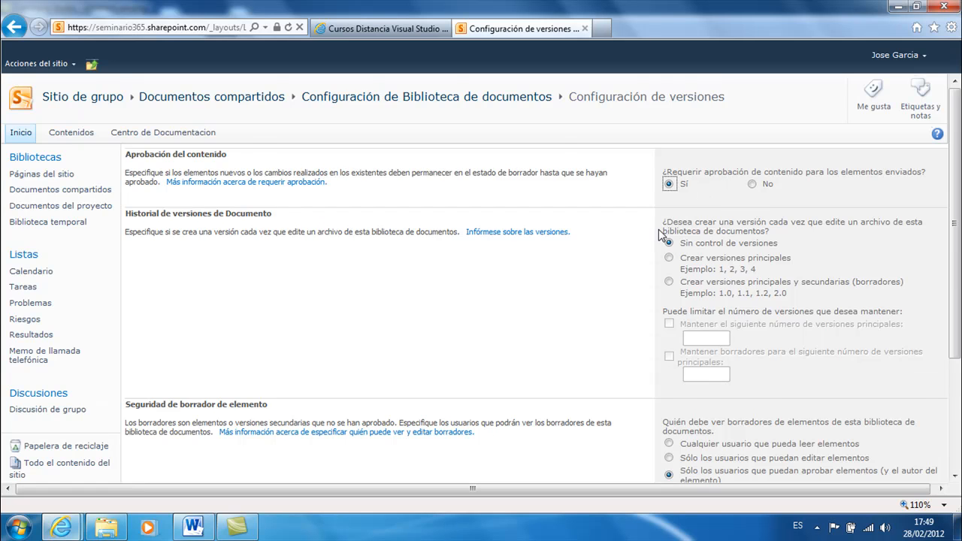
{"action": "scroll", "coordinate": [658, 229], "scroll_direction": "down", "scroll_amount": 1}
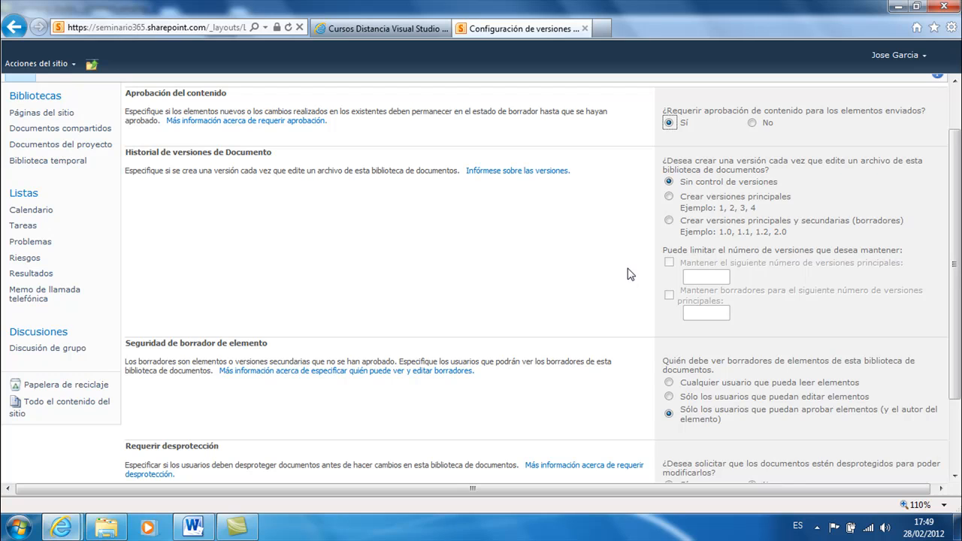
{"action": "left_click", "coordinate": [669, 197]}
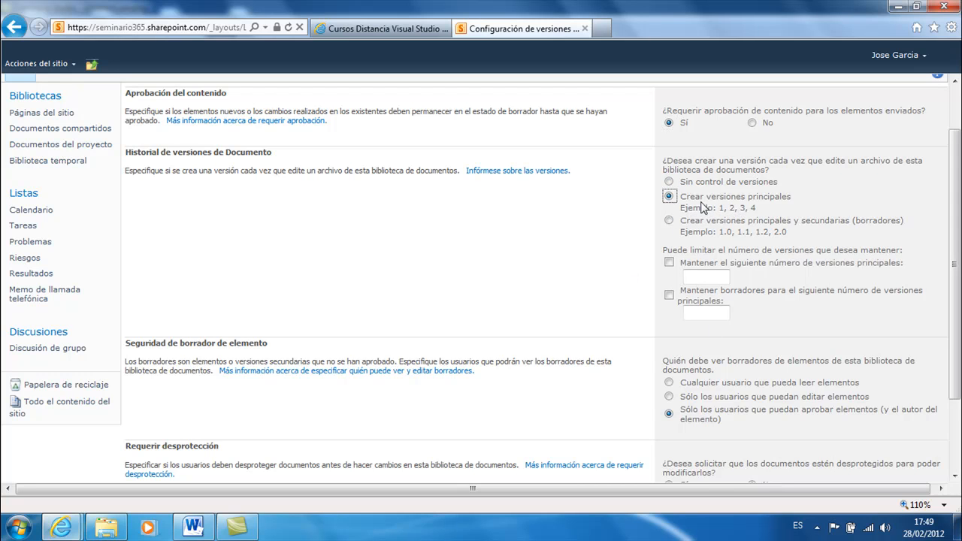
{"action": "left_click_drag", "start_coordinate": [693, 224], "coordinate": [903, 224]}
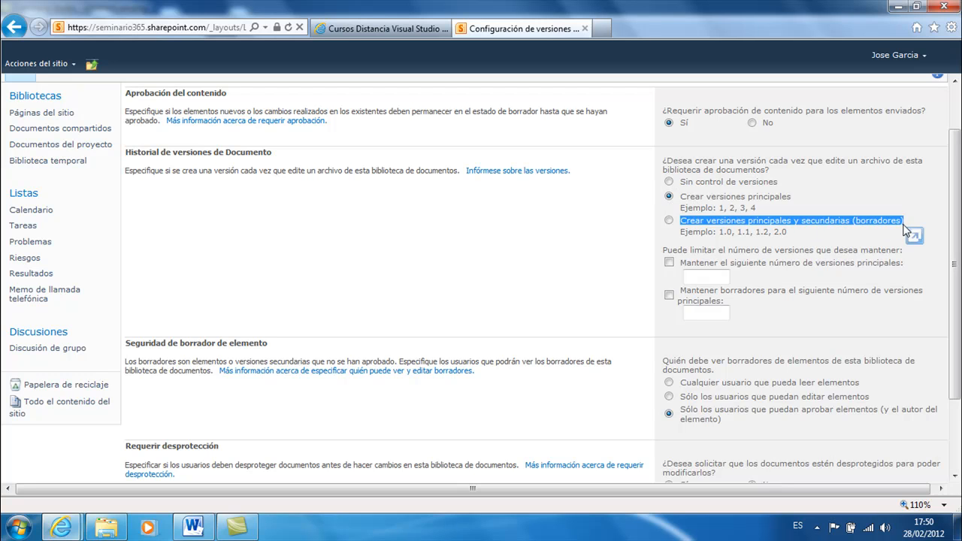
{"action": "scroll", "coordinate": [816, 248], "scroll_direction": "down", "scroll_amount": 2}
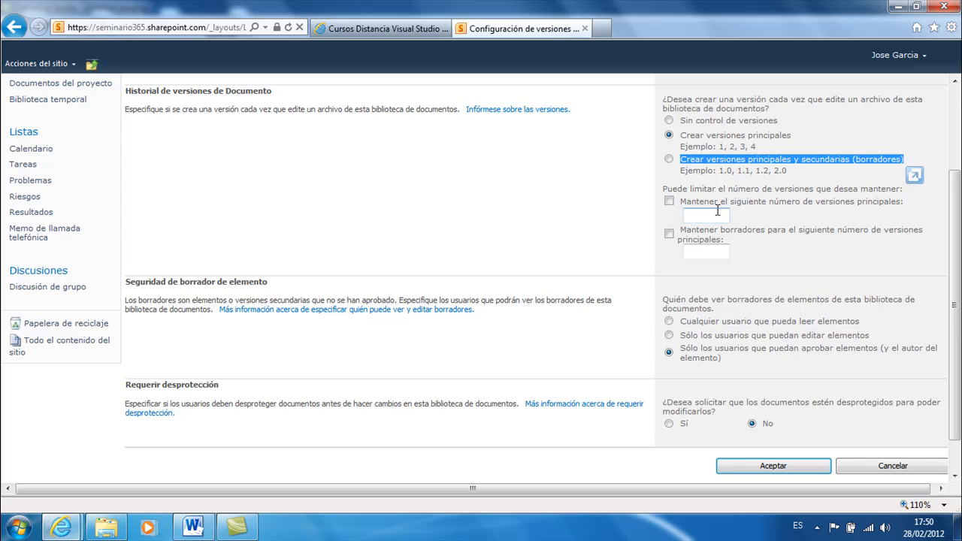
{"action": "left_click", "coordinate": [717, 212]}
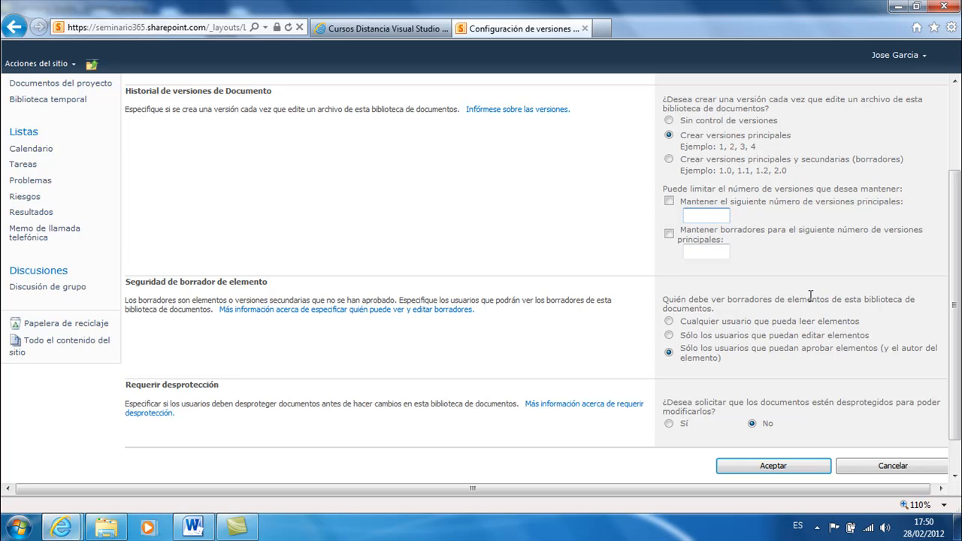
{"action": "scroll", "coordinate": [794, 278], "scroll_direction": "down", "scroll_amount": 1}
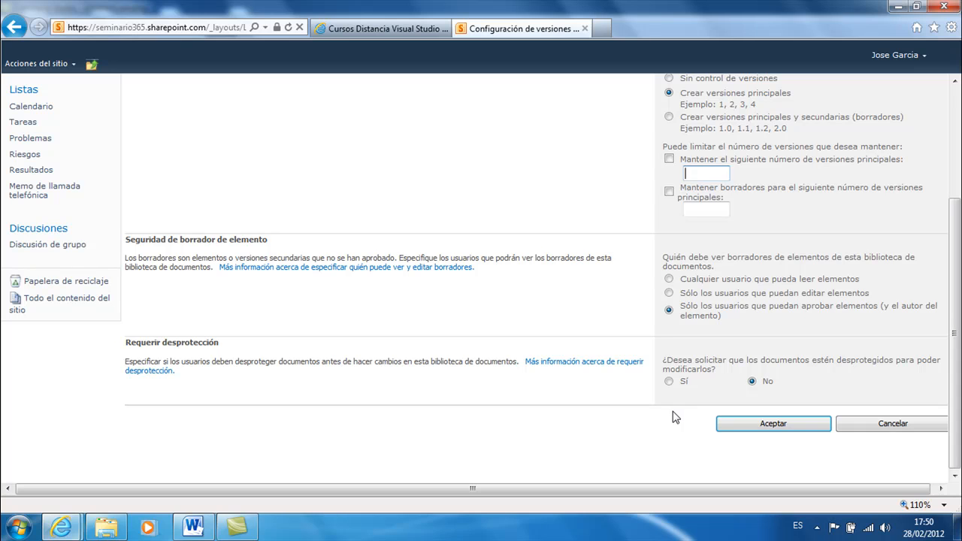
{"action": "left_click", "coordinate": [802, 433]}
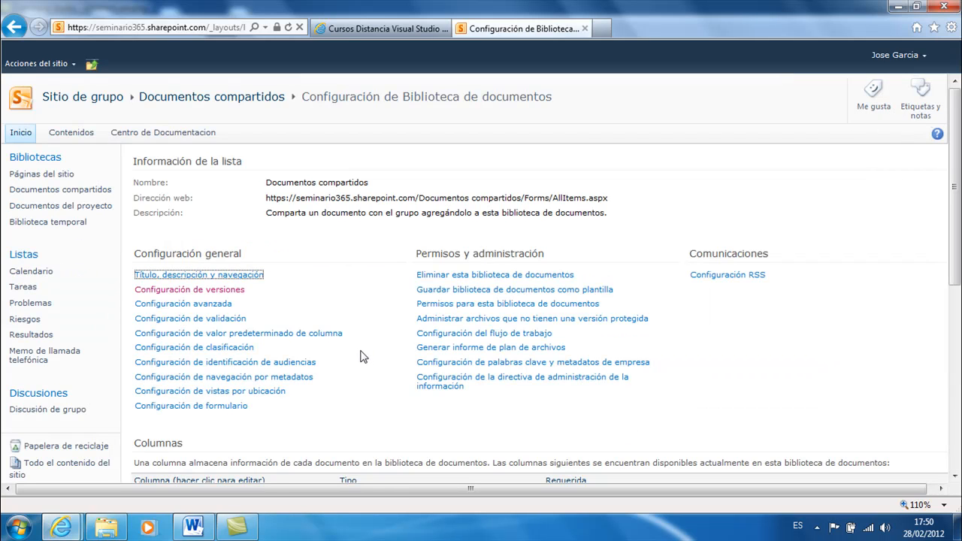
Return to the Documentos compartidos library and open the Northwind workbook for editing in Microsoft Excel.
{"action": "left_click", "coordinate": [215, 98]}
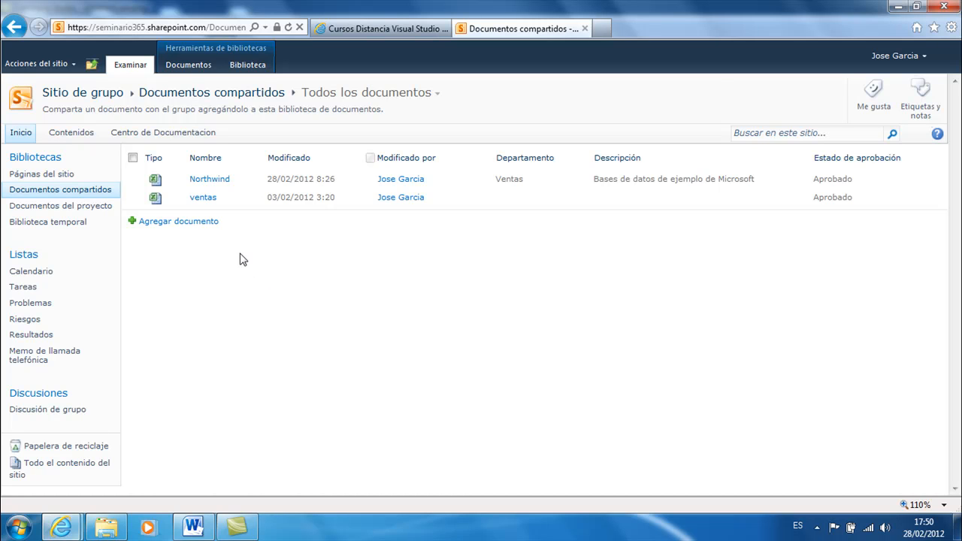
{"action": "left_click", "coordinate": [257, 180]}
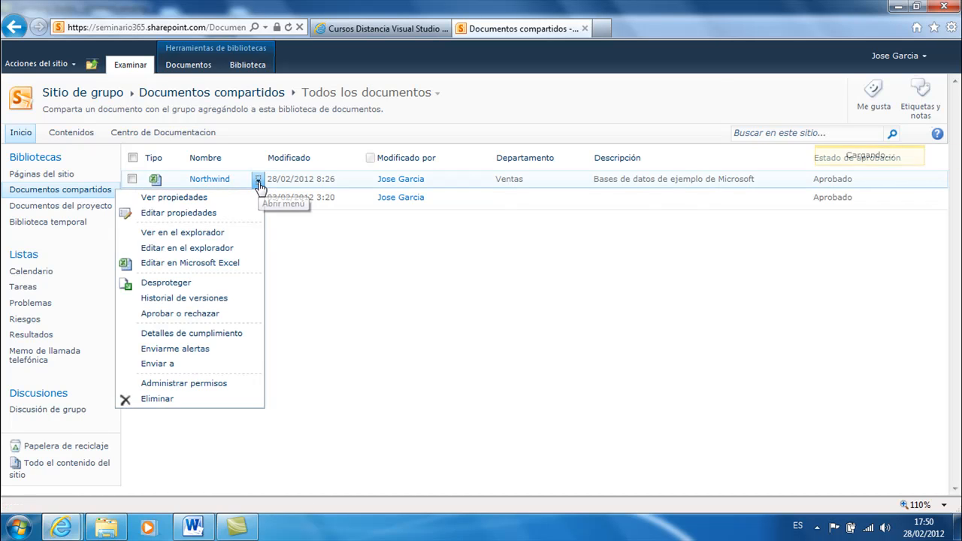
{"action": "left_click", "coordinate": [190, 263]}
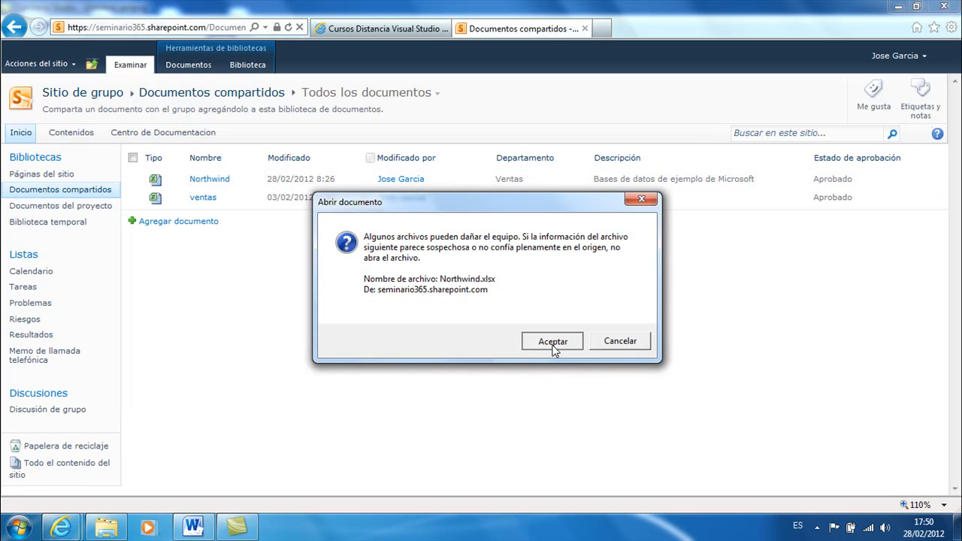
{"action": "left_click", "coordinate": [556, 347]}
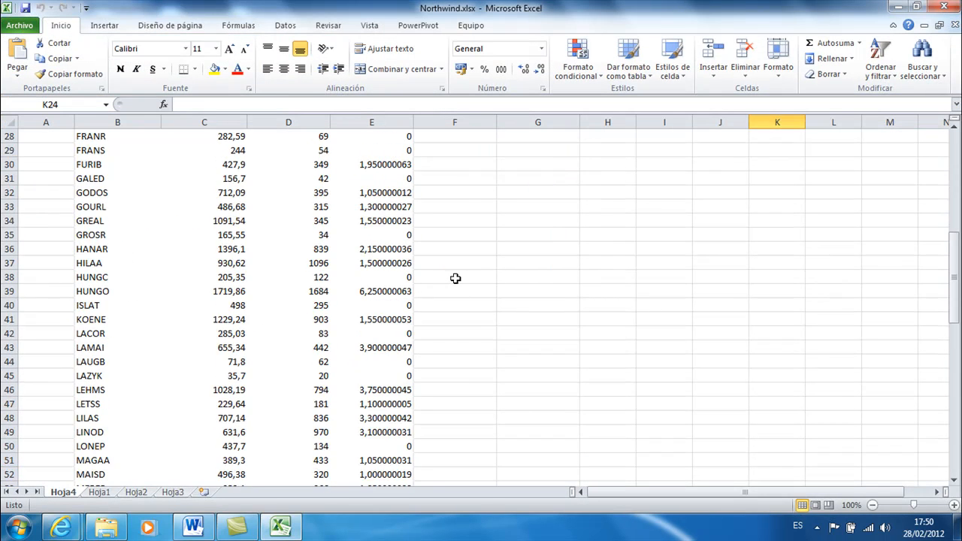
Enter "Tabla de clientes" in cell A1 of Hoja4 and save the workbook to the server.
{"action": "left_click", "coordinate": [51, 137]}
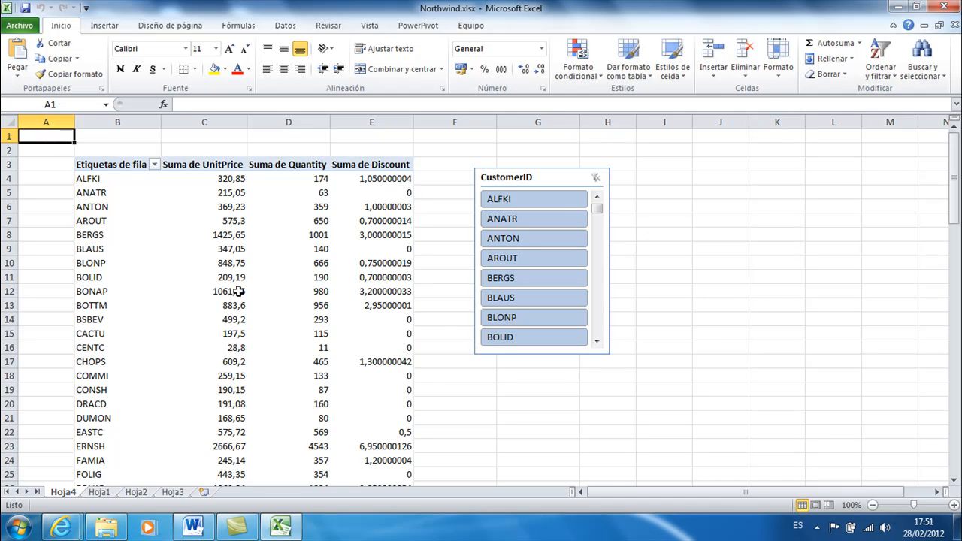
{"action": "mouse_move", "coordinate": [237, 291]}
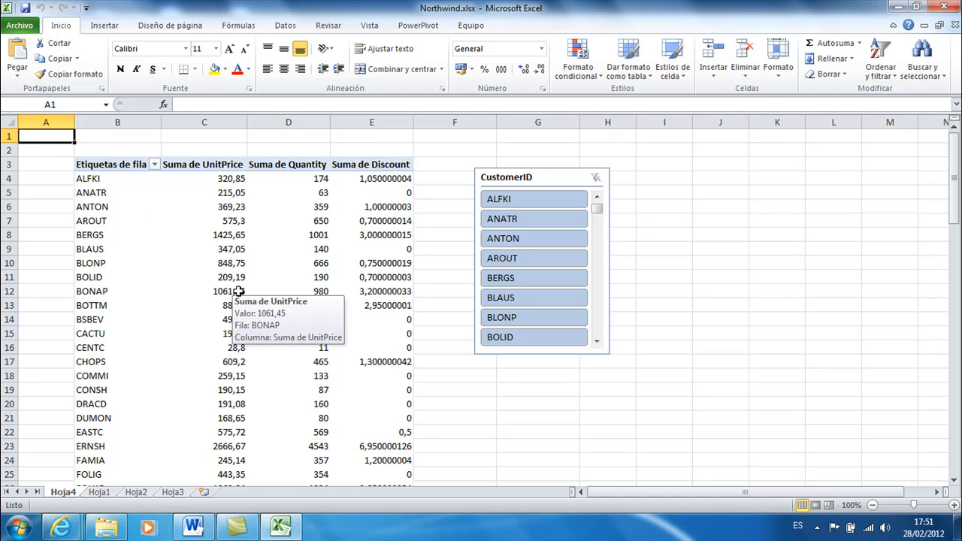
{"action": "type", "text": "Tabla de"}
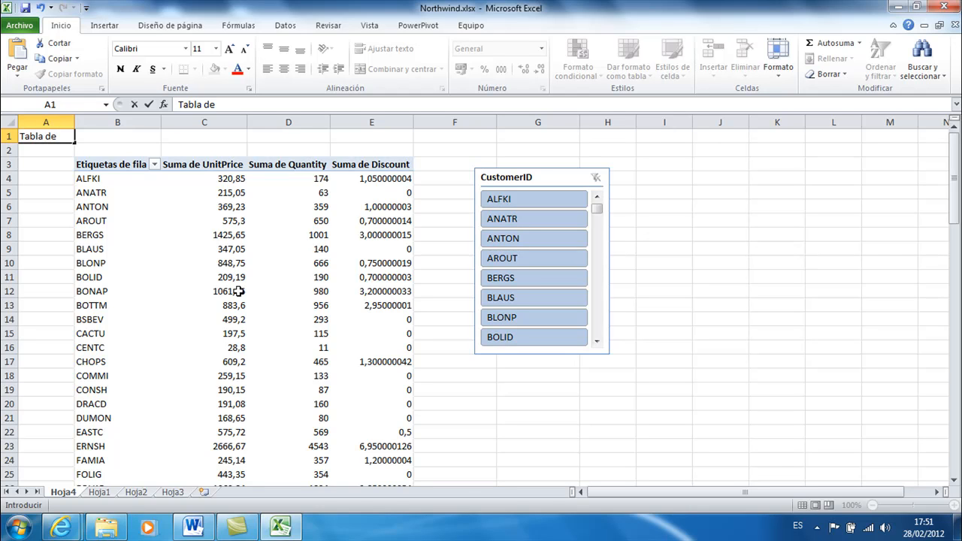
{"action": "type", "text": " clientes"}
{"action": "key", "text": "Return"}
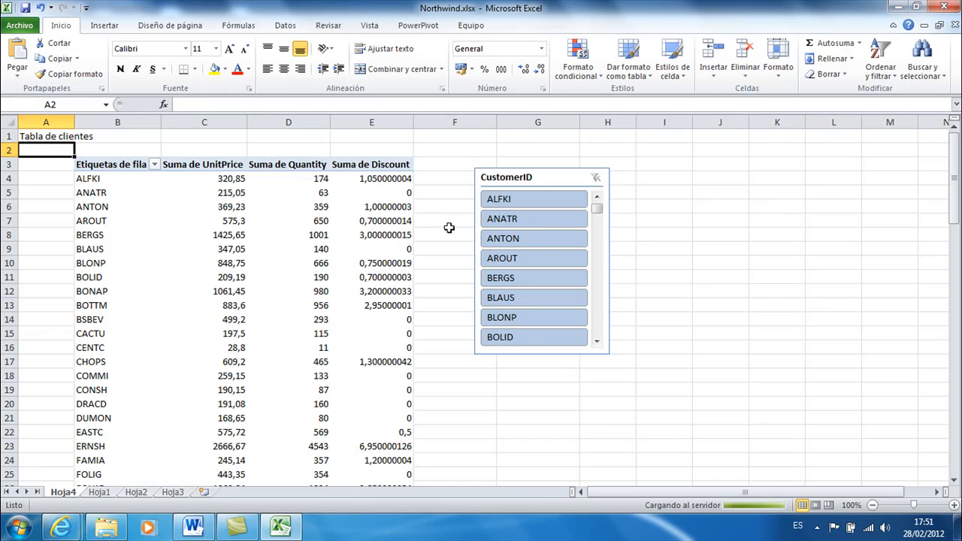
Examine the version list in the workbook's file information.
{"action": "left_click", "coordinate": [19, 26]}
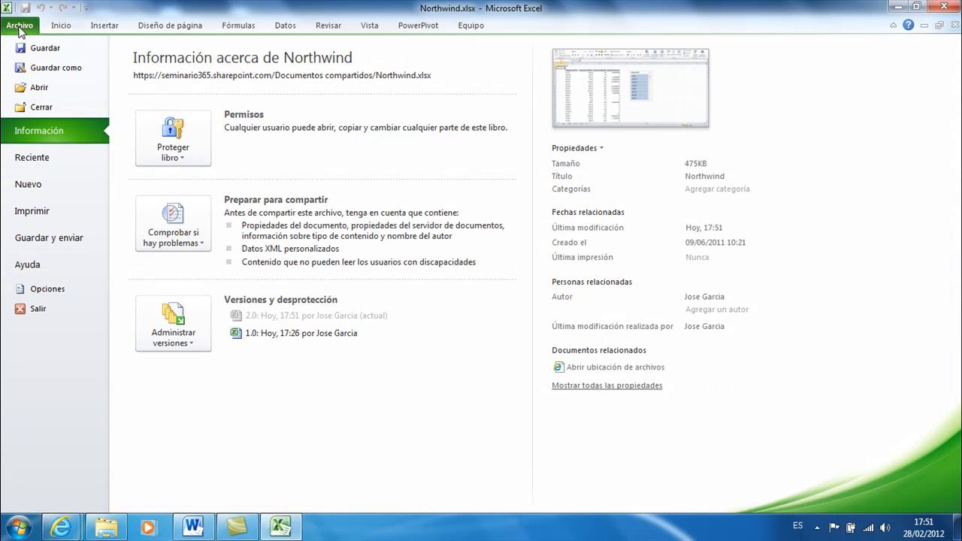
{"action": "left_click", "coordinate": [33, 30]}
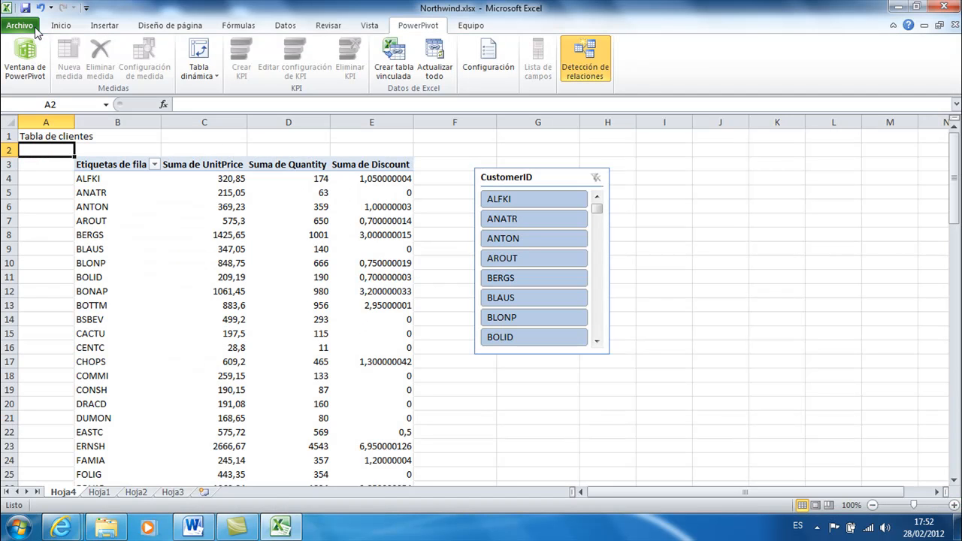
{"action": "left_click", "coordinate": [361, 27]}
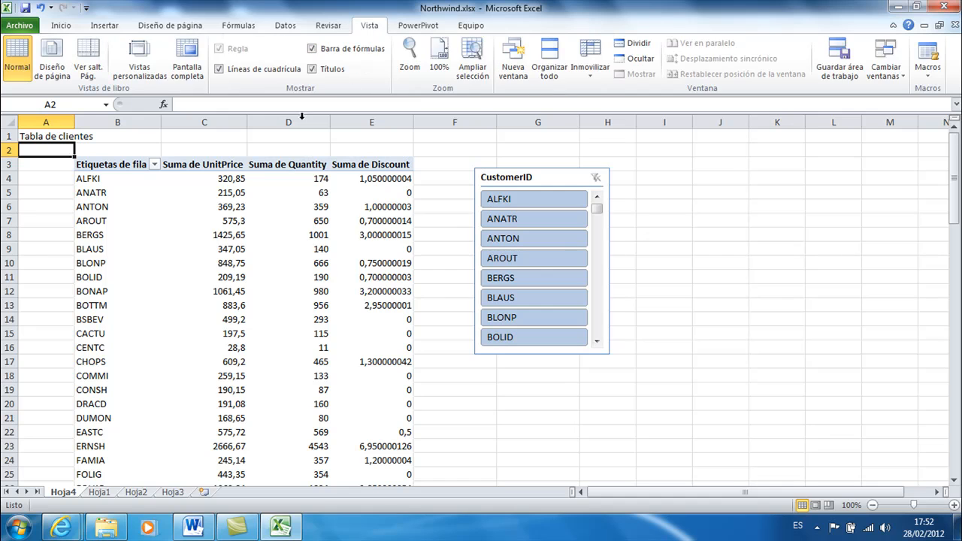
{"action": "left_click", "coordinate": [325, 30]}
{"action": "left_click", "coordinate": [298, 30]}
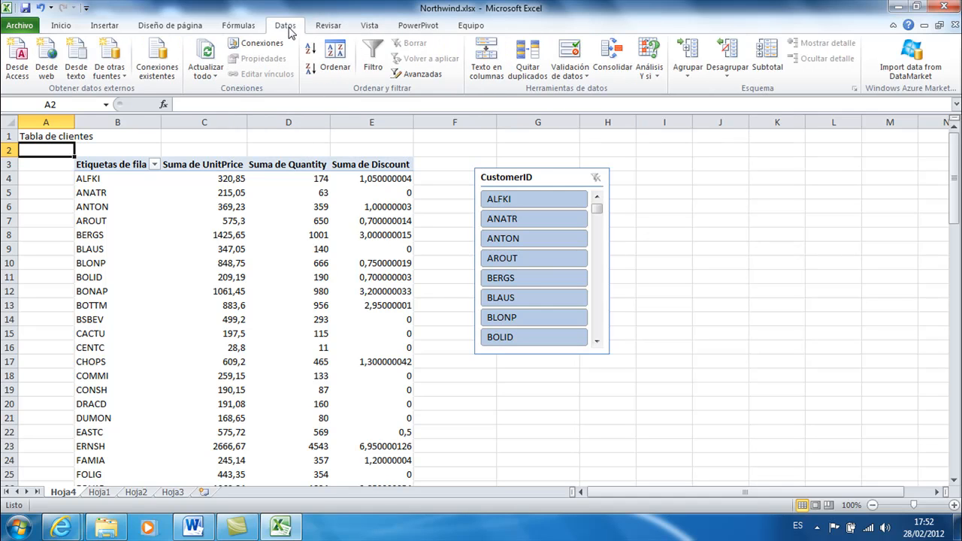
{"action": "left_click", "coordinate": [239, 27]}
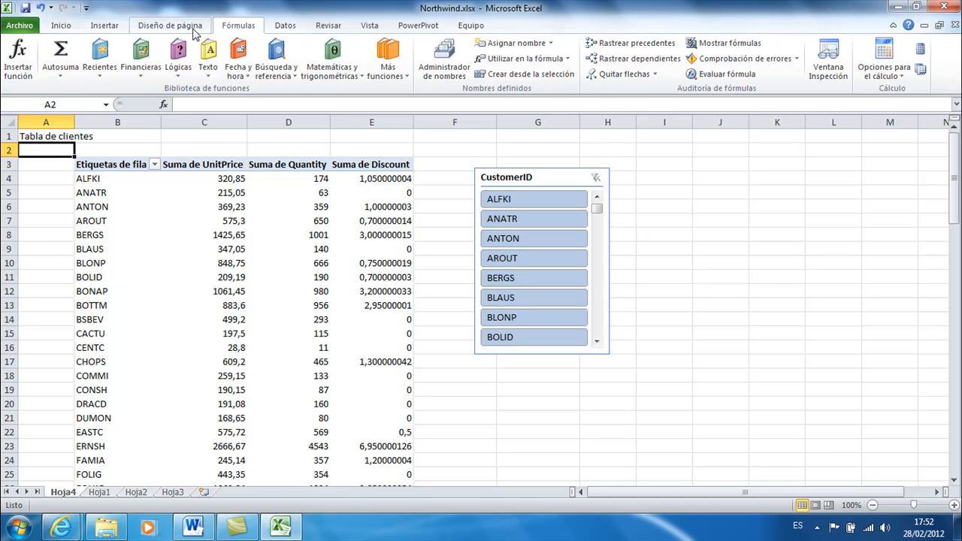
{"action": "left_click", "coordinate": [192, 30]}
{"action": "left_click", "coordinate": [111, 29]}
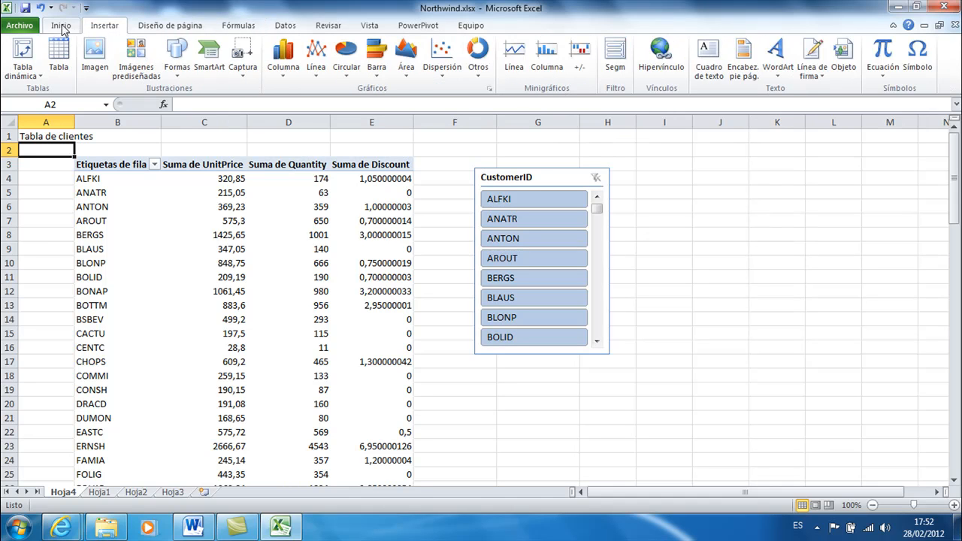
{"action": "left_click", "coordinate": [60, 29]}
{"action": "left_click", "coordinate": [33, 30]}
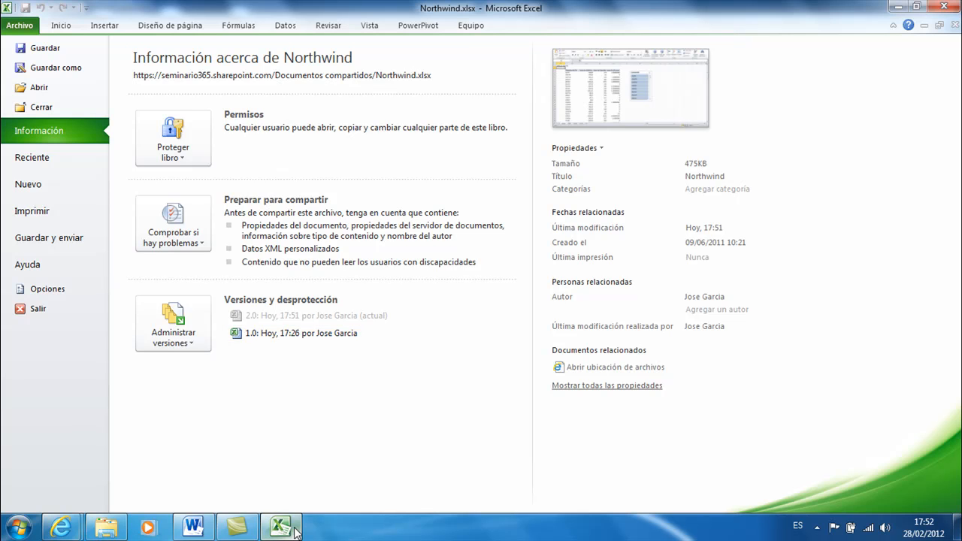
{"action": "left_click", "coordinate": [236, 528]}
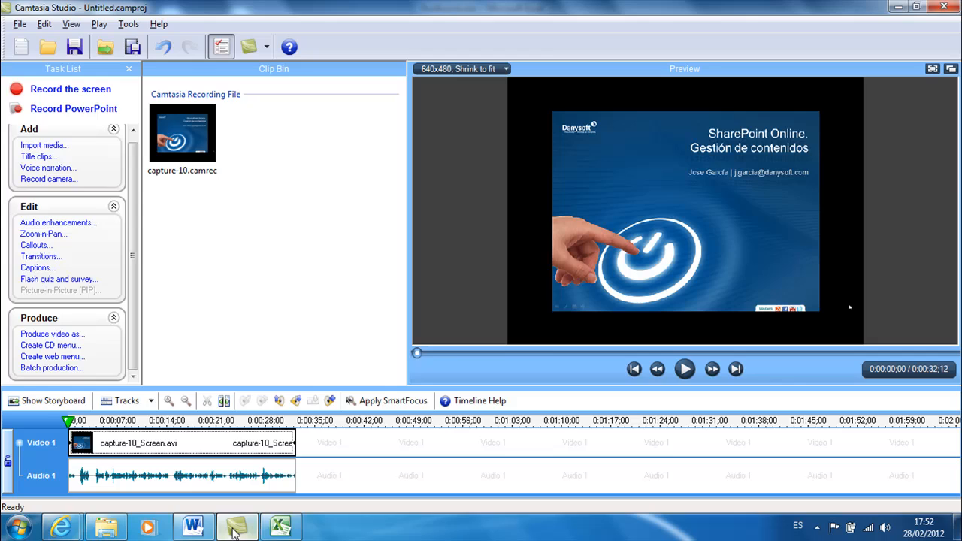
{"action": "left_click", "coordinate": [280, 528]}
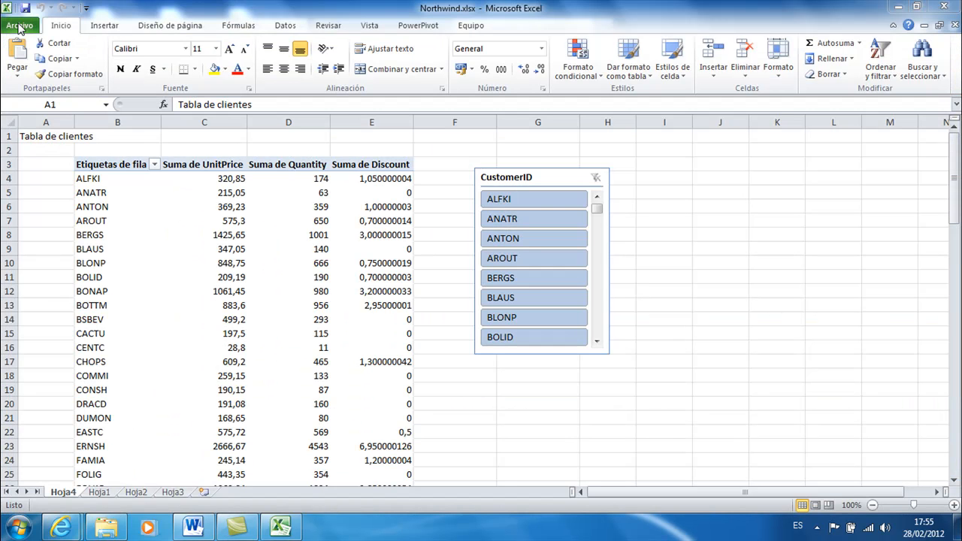
Review the saved versions in Northwind's file information once more and close Excel to return to the library.
{"action": "left_click", "coordinate": [19, 26]}
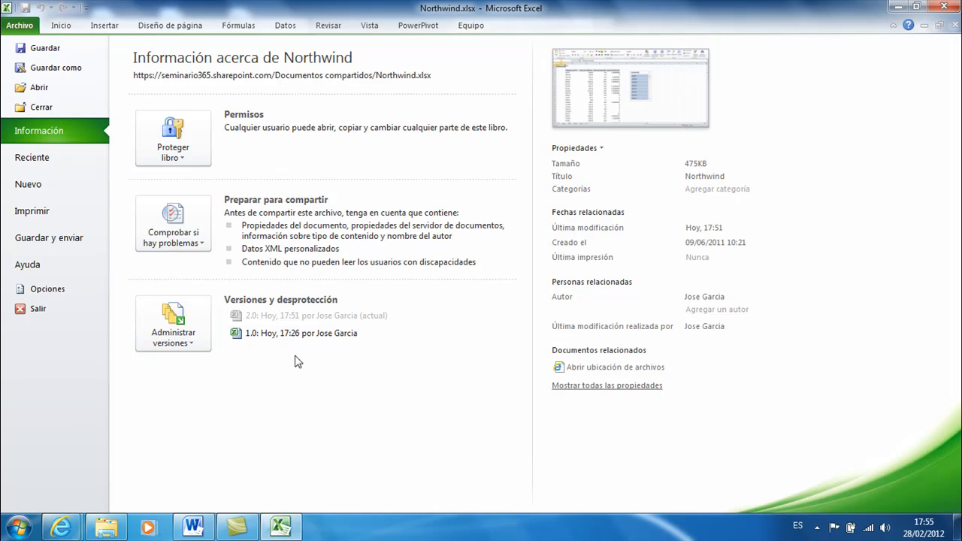
{"action": "left_click", "coordinate": [952, 7]}
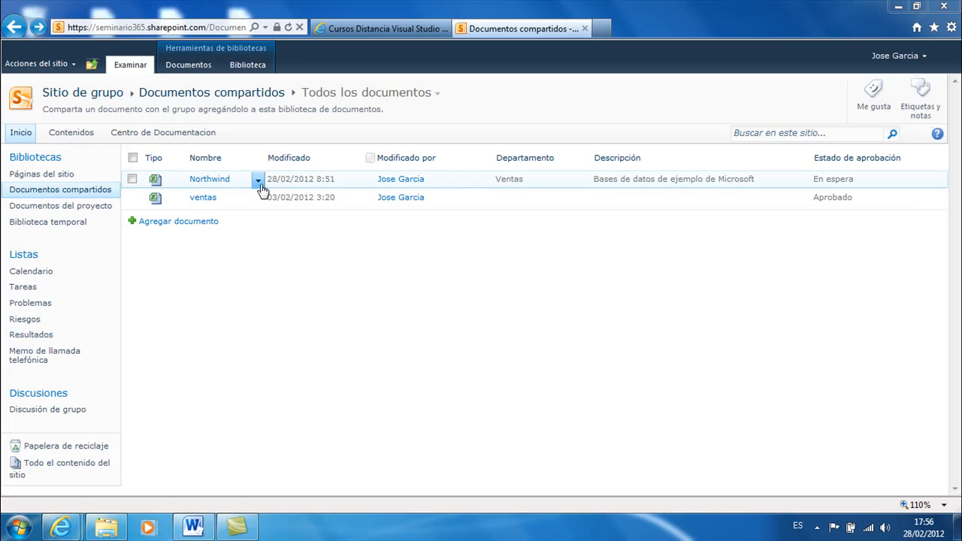
Open the version history of the Northwind document and examine the approval status of its latest version.
{"action": "left_click", "coordinate": [258, 182]}
{"action": "left_click", "coordinate": [188, 197]}
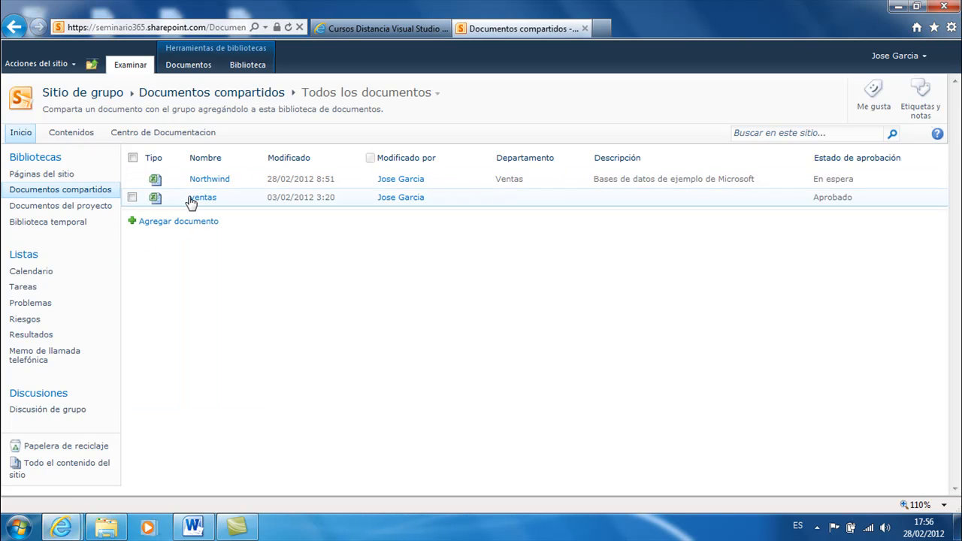
{"action": "left_click", "coordinate": [258, 182]}
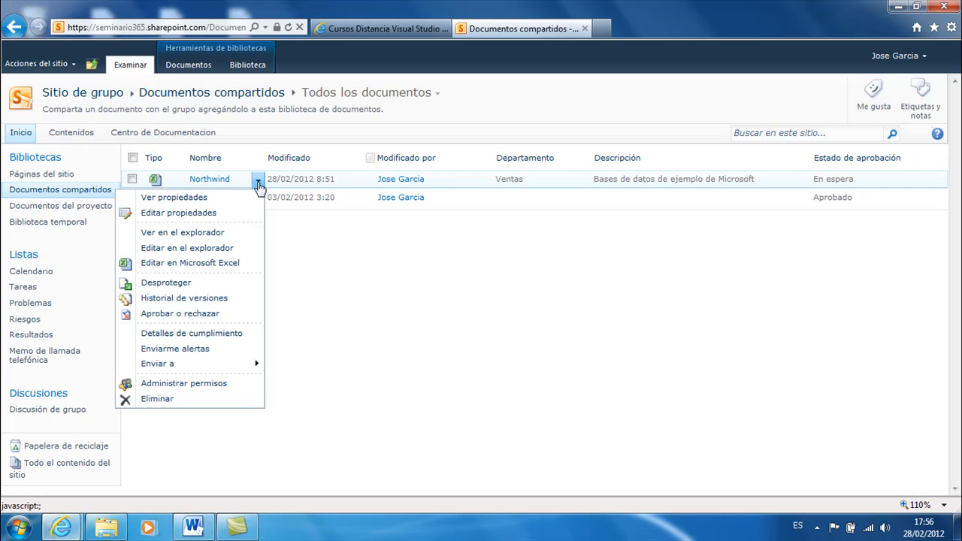
{"action": "left_click", "coordinate": [217, 300]}
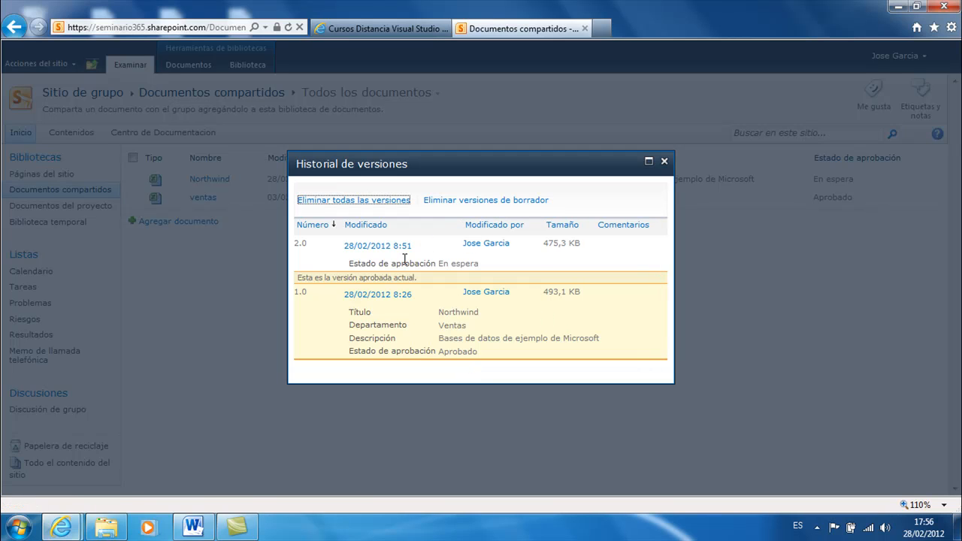
{"action": "mouse_move", "coordinate": [356, 255]}
{"action": "left_click_drag", "start_coordinate": [439, 263], "coordinate": [482, 266]}
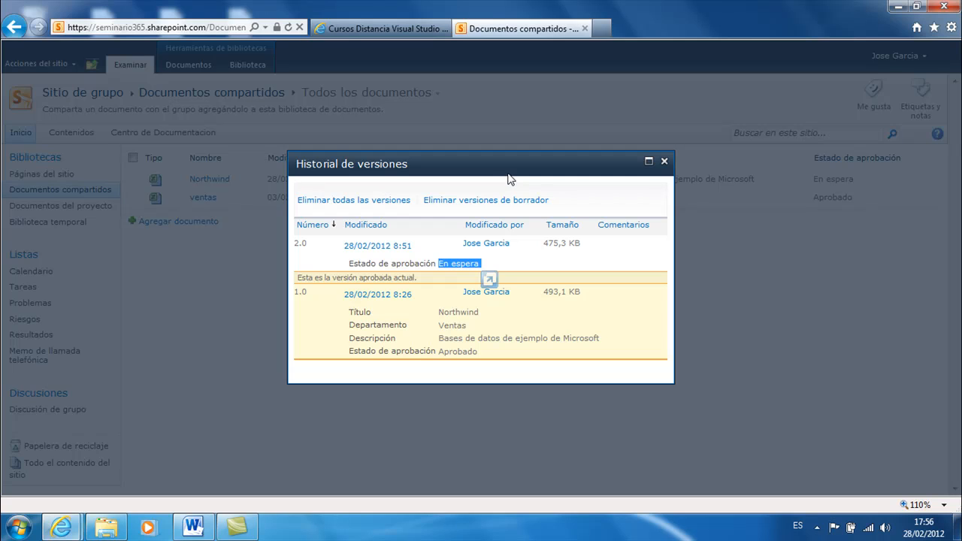
Close the version history and try to edit the Northwind workbook in the browser.
{"action": "left_click", "coordinate": [664, 161]}
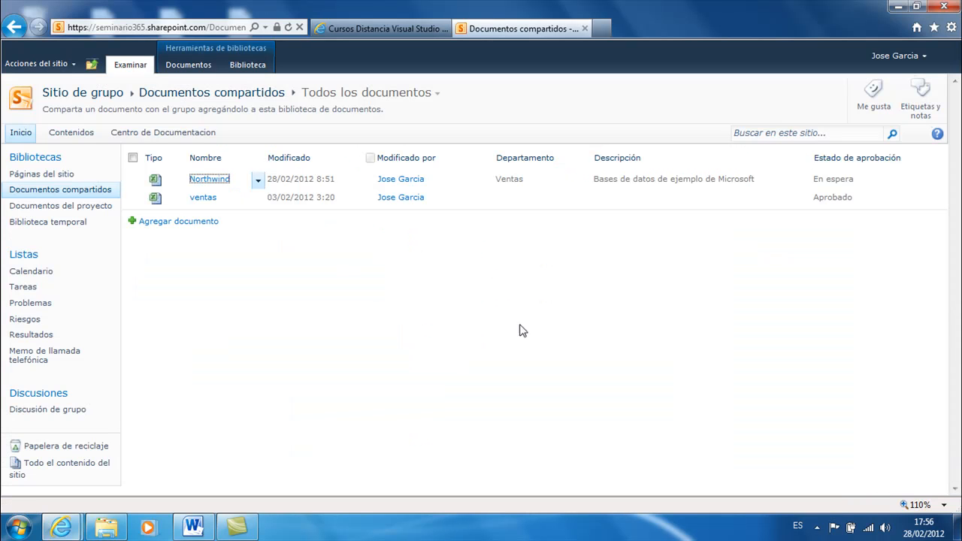
{"action": "left_click", "coordinate": [257, 181]}
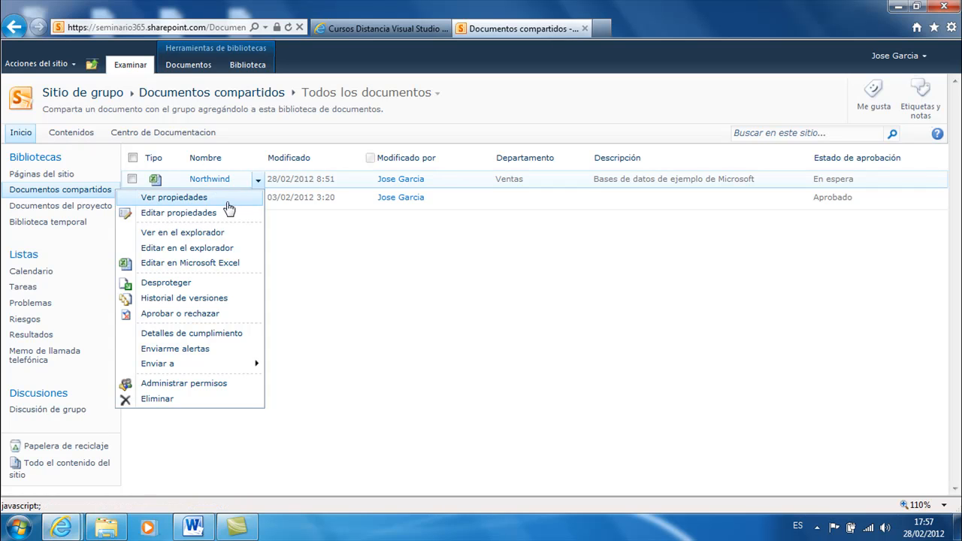
{"action": "left_click", "coordinate": [197, 248]}
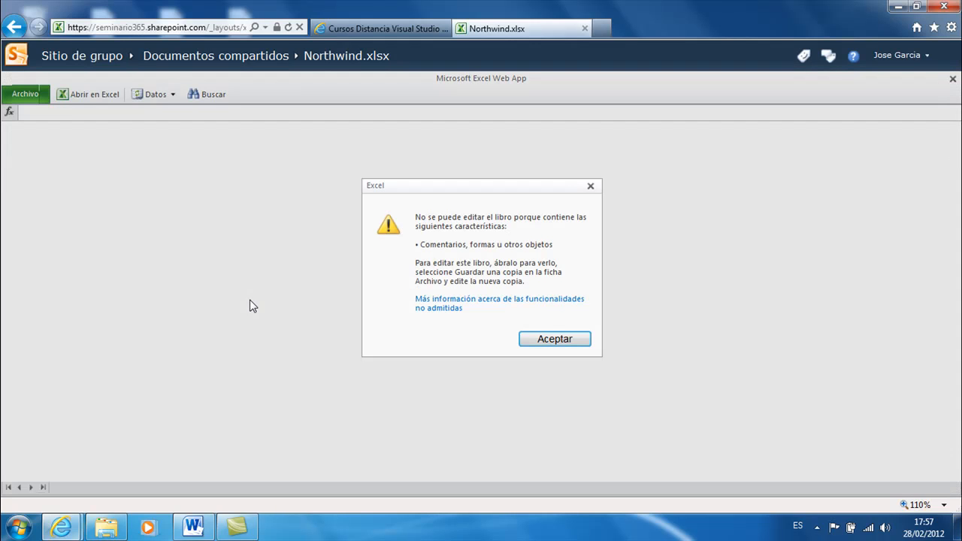
{"action": "left_click", "coordinate": [554, 339]}
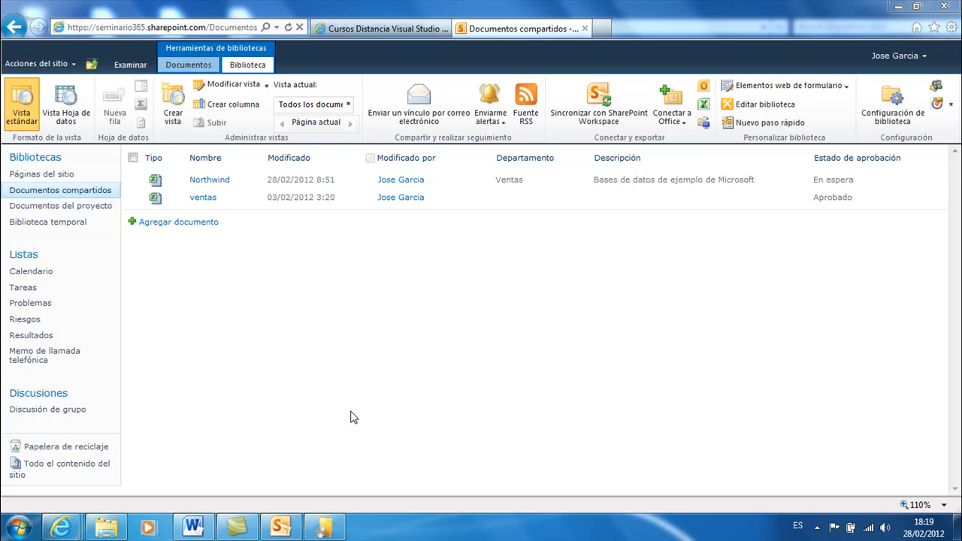
Switch to SharePoint Workspace, view the existing workspaces in its launch bar, and return to the library.
{"action": "left_click", "coordinate": [291, 526]}
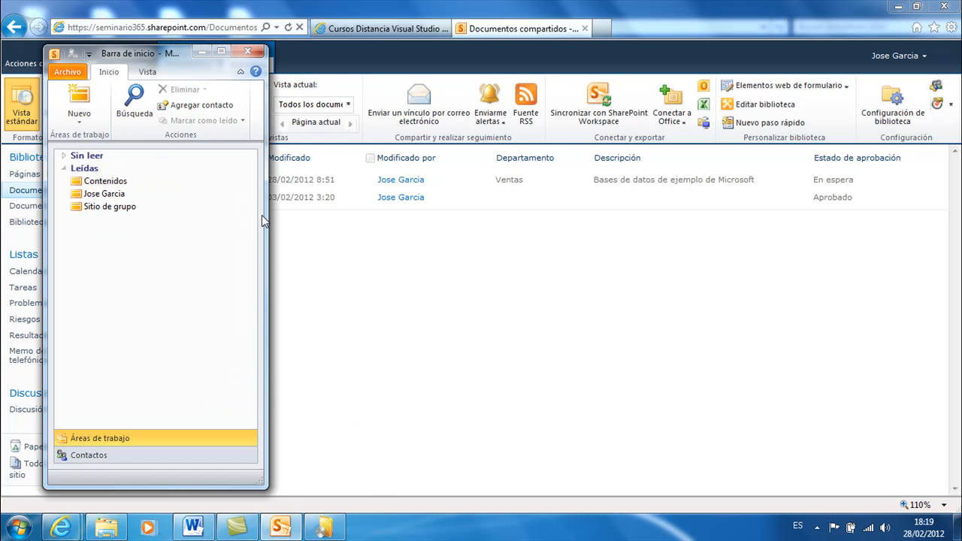
{"action": "left_click_drag", "start_coordinate": [265, 215], "coordinate": [374, 222]}
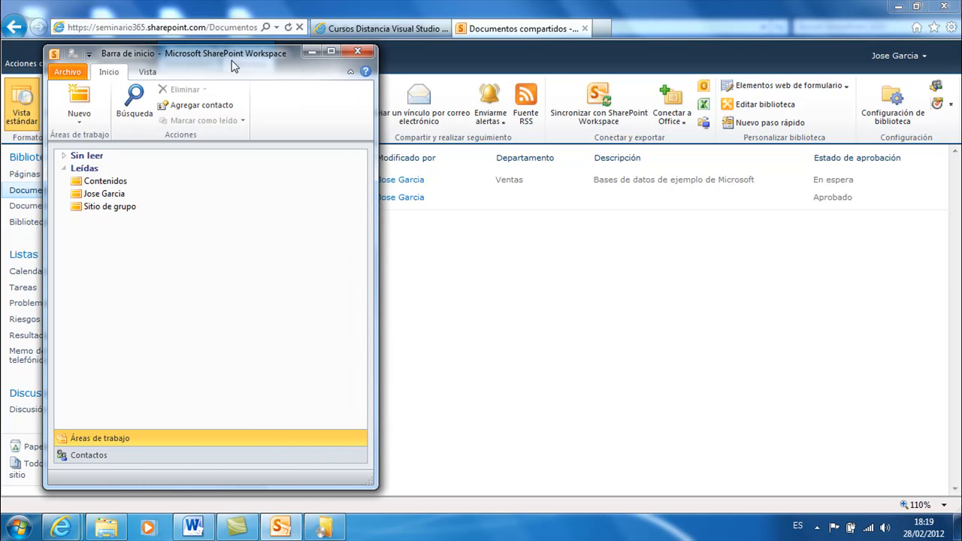
{"action": "left_click_drag", "start_coordinate": [374, 278], "coordinate": [269, 277]}
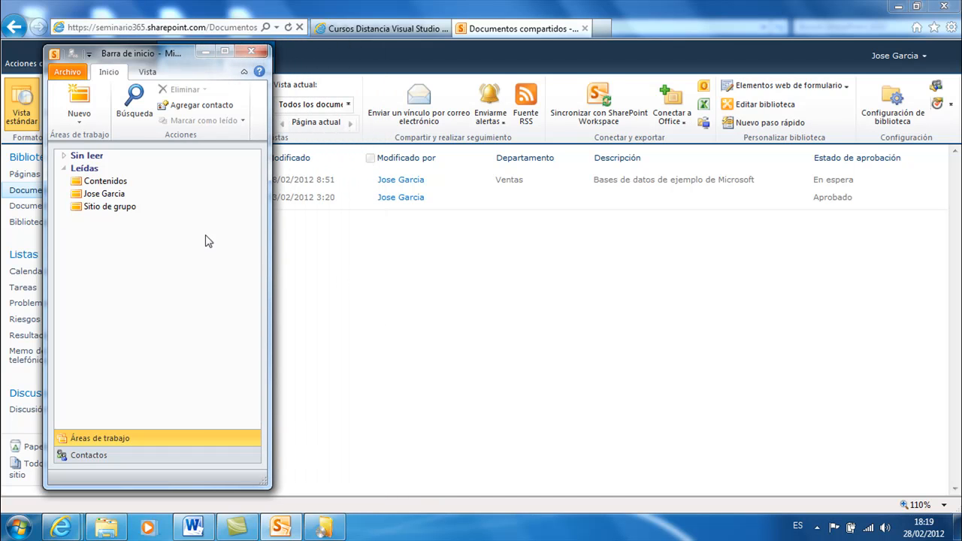
{"action": "left_click", "coordinate": [389, 296]}
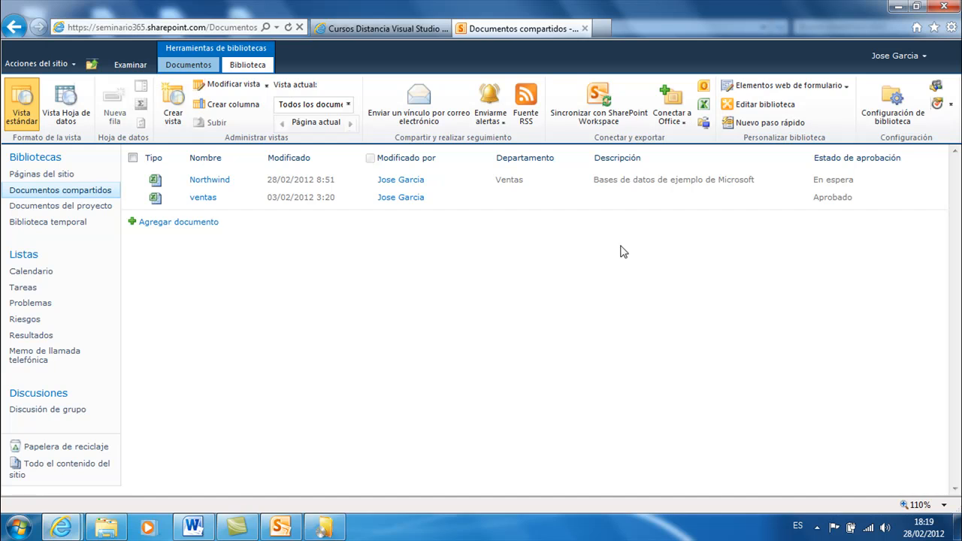
Open the library's synchronized copy in SharePoint Workspace and examine the Northwind and ventas files and the new document options.
{"action": "left_click", "coordinate": [599, 101]}
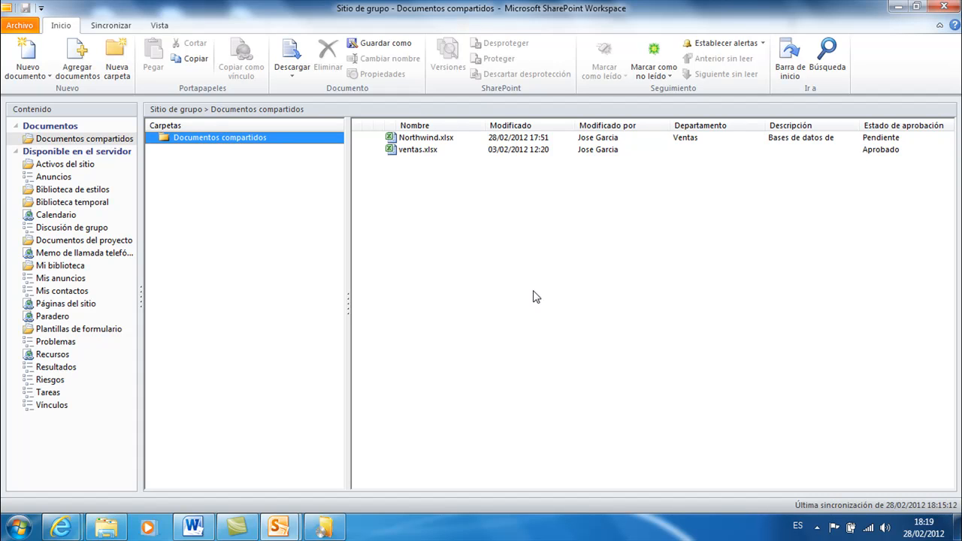
{"action": "left_click_drag", "start_coordinate": [348, 306], "coordinate": [300, 307]}
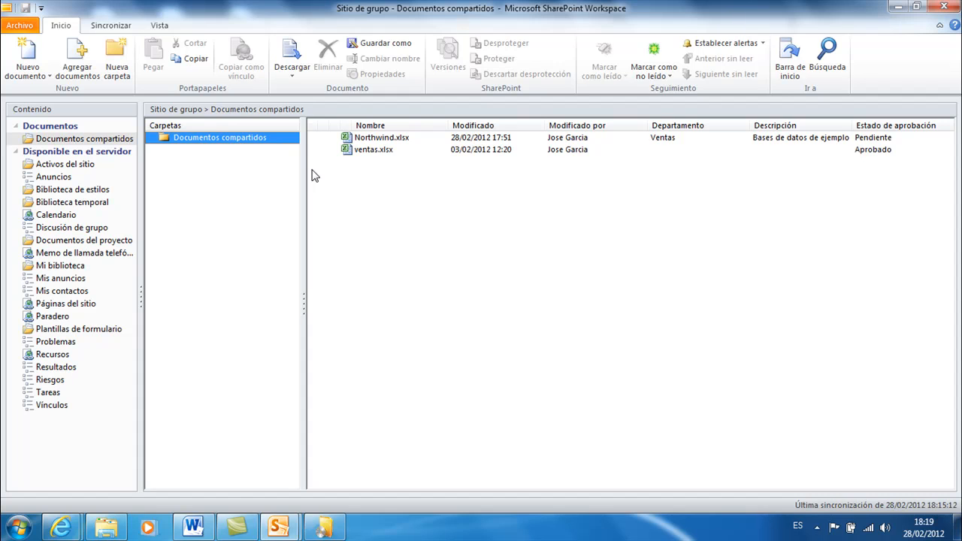
{"action": "left_click", "coordinate": [383, 141]}
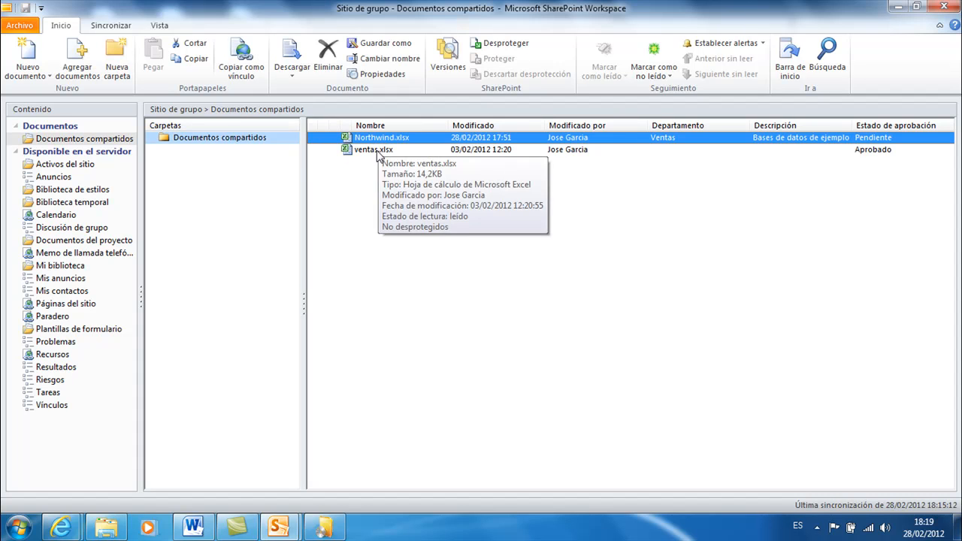
{"action": "left_click", "coordinate": [377, 151]}
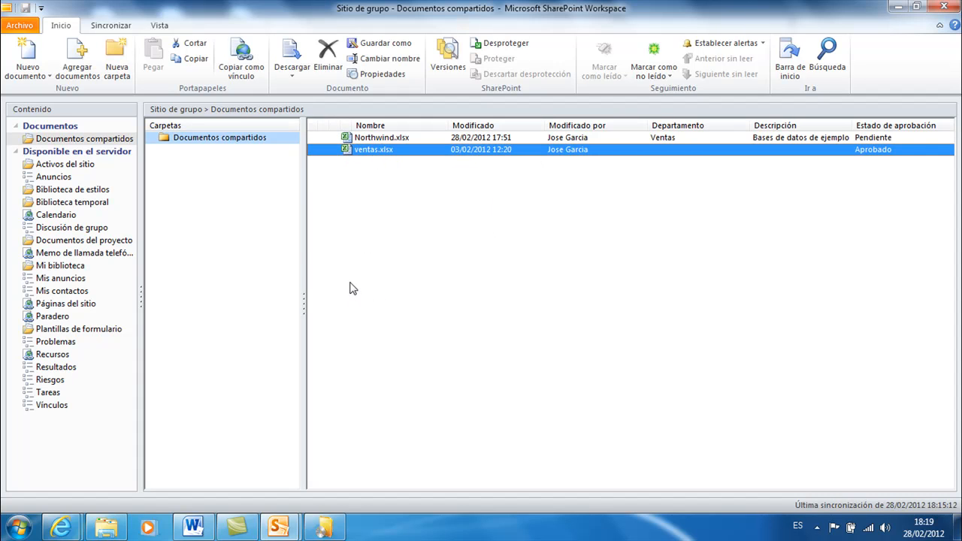
{"action": "left_click", "coordinate": [48, 79]}
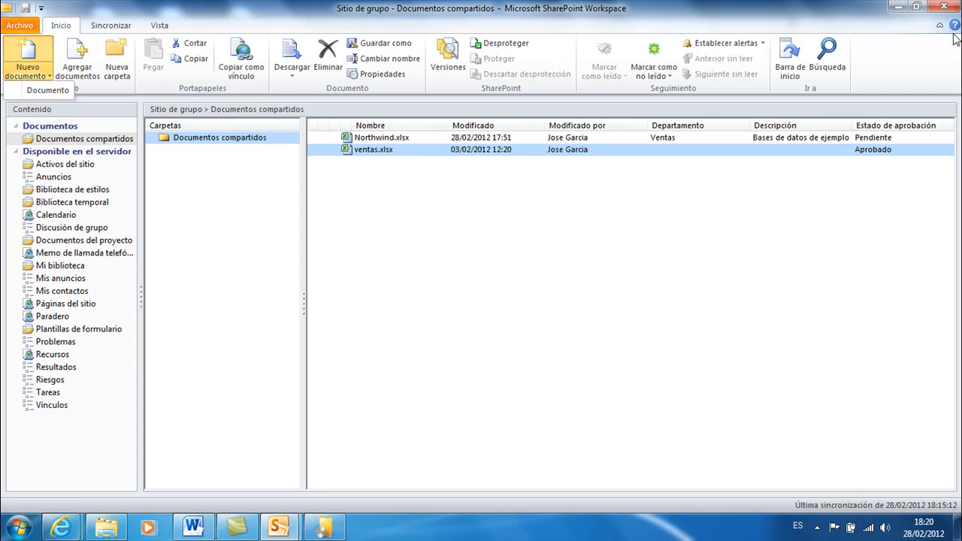
{"action": "left_click", "coordinate": [919, 12]}
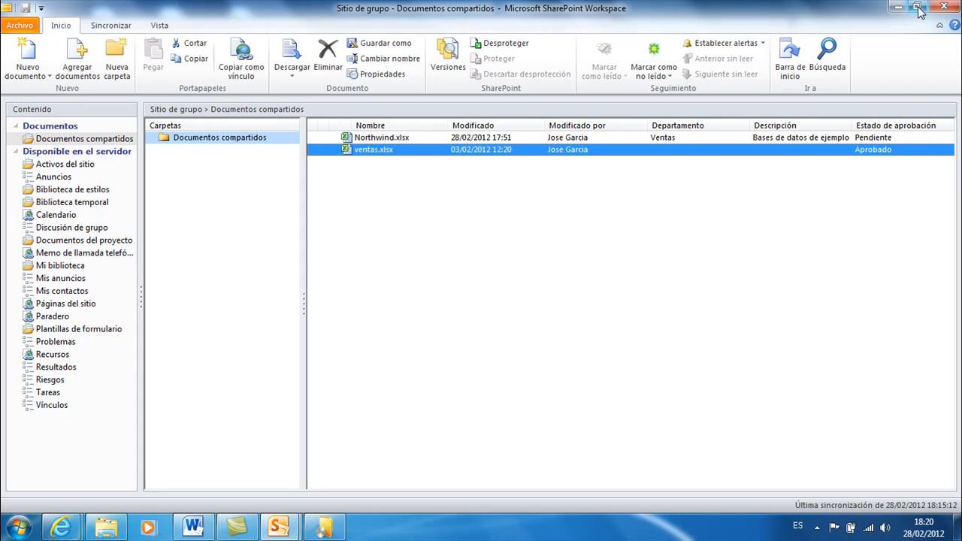
{"action": "left_click", "coordinate": [899, 6]}
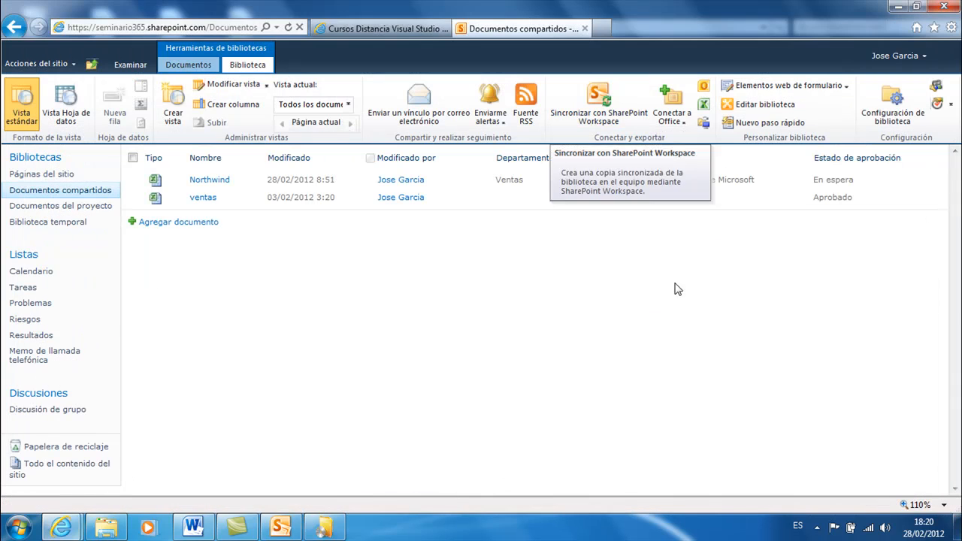
Open the Contenidos workspace from the SharePoint Workspace launch bar, examine its documents, and return to the library.
{"action": "left_click", "coordinate": [275, 529]}
{"action": "left_click", "coordinate": [96, 197]}
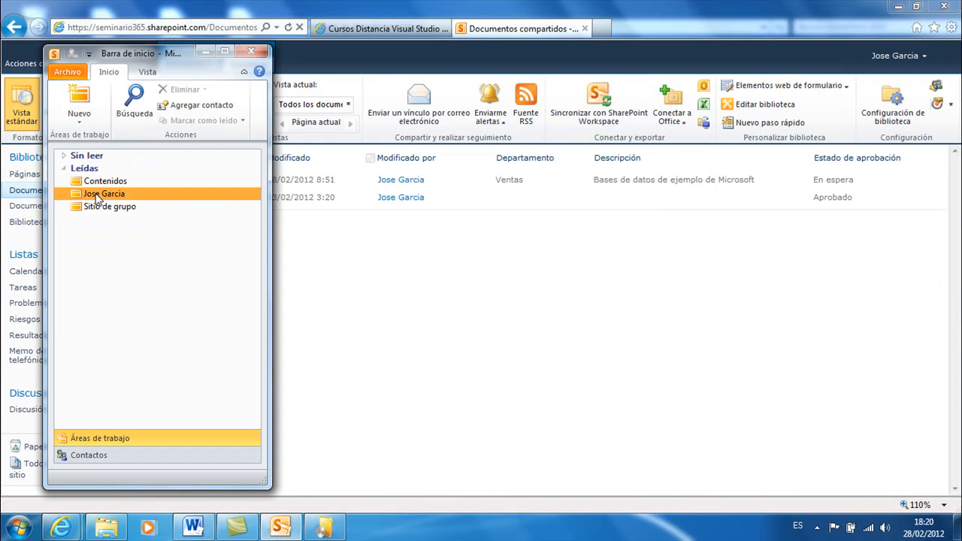
{"action": "double_click", "coordinate": [105, 182]}
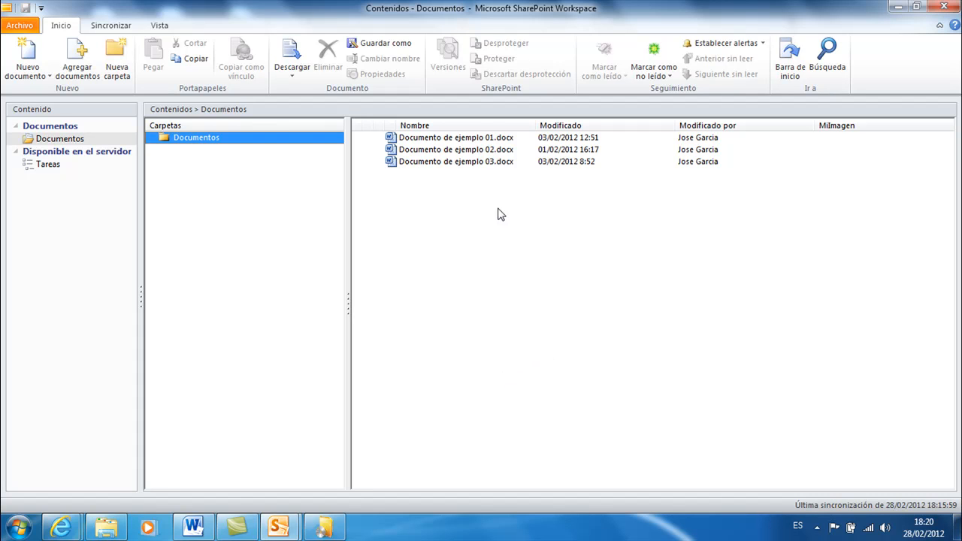
{"action": "left_click_drag", "start_coordinate": [346, 305], "coordinate": [311, 304]}
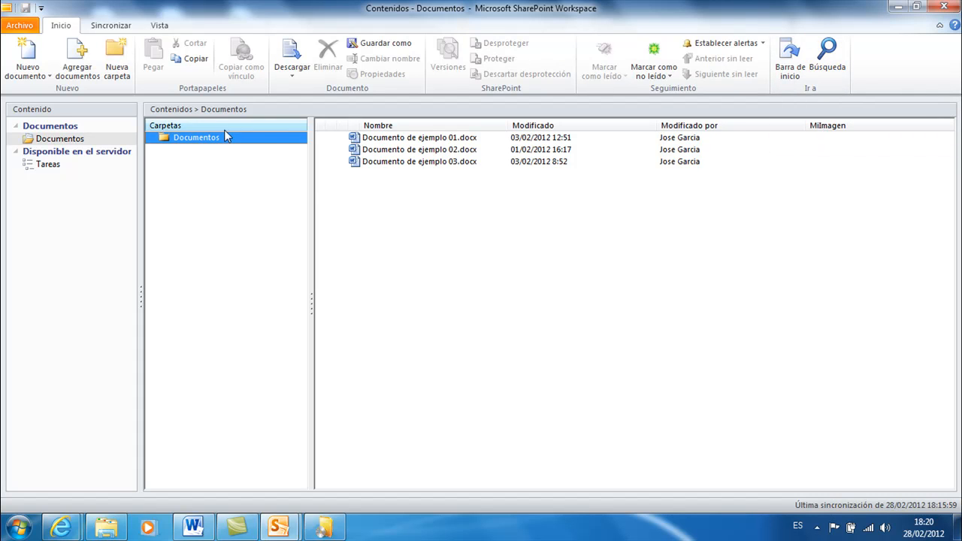
{"action": "left_click", "coordinate": [547, 167]}
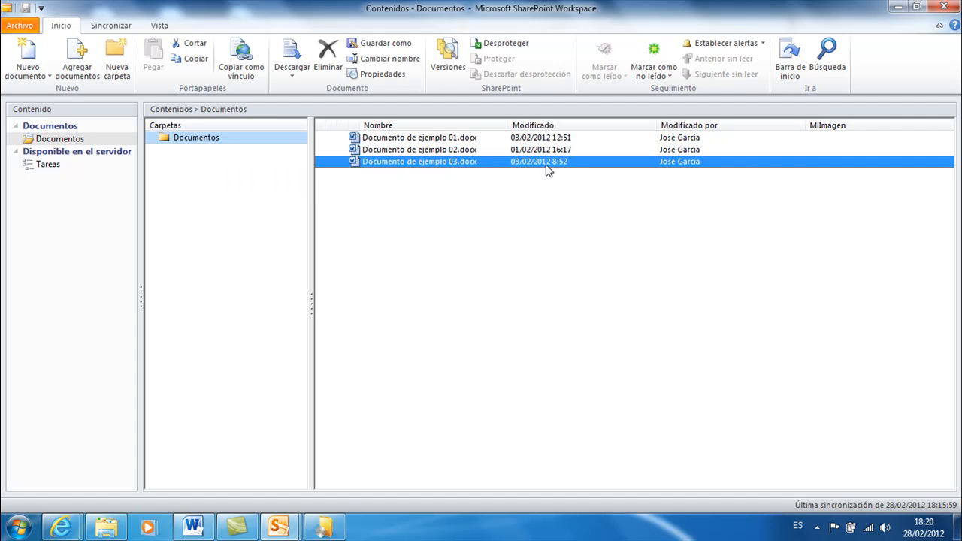
{"action": "mouse_move", "coordinate": [577, 165]}
{"action": "left_click", "coordinate": [954, 7]}
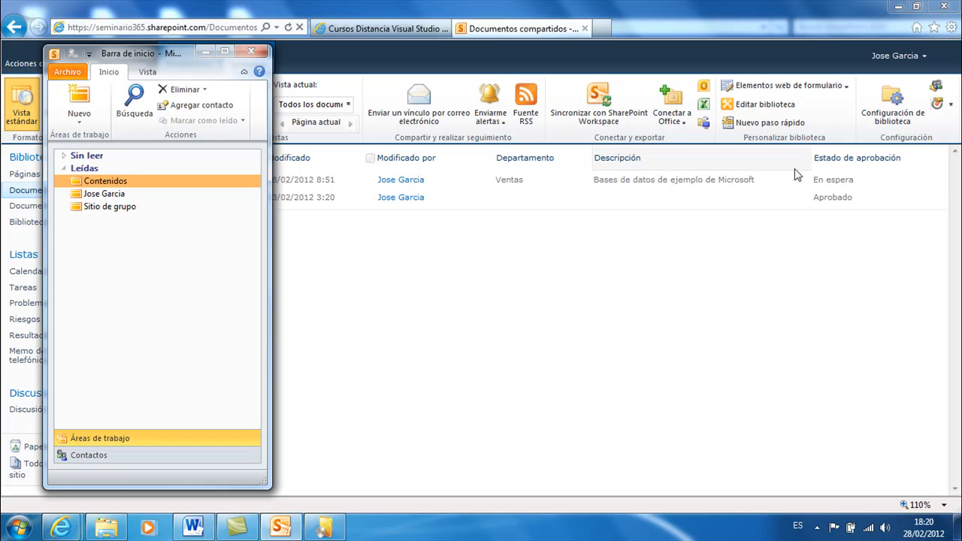
{"action": "left_click", "coordinate": [204, 54]}
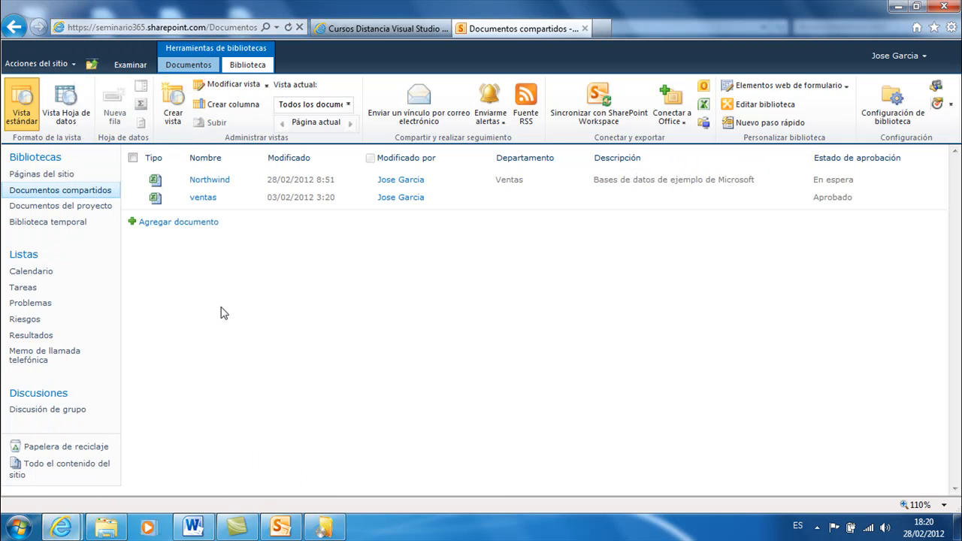
Review the workspace types that can be created in SharePoint Workspace.
{"action": "left_click", "coordinate": [282, 530]}
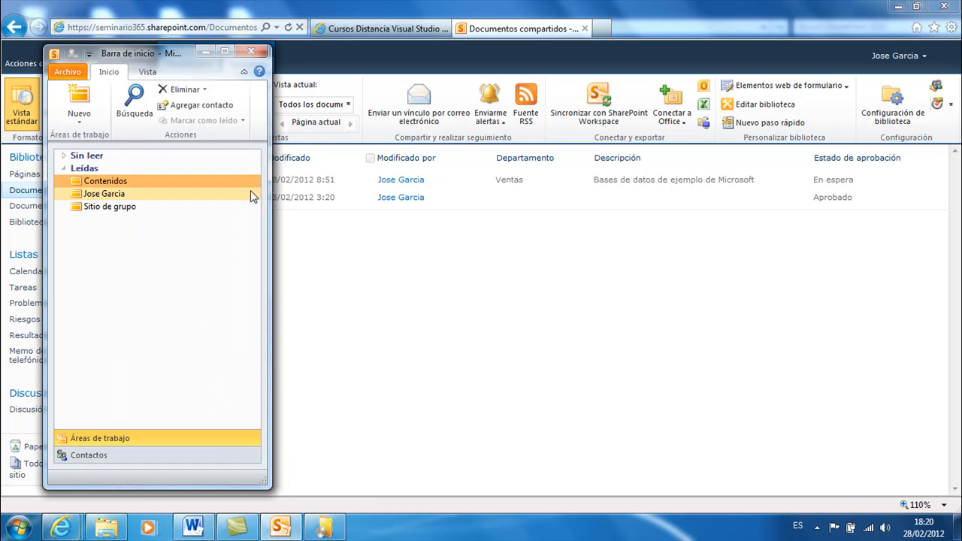
{"action": "left_click", "coordinate": [79, 119]}
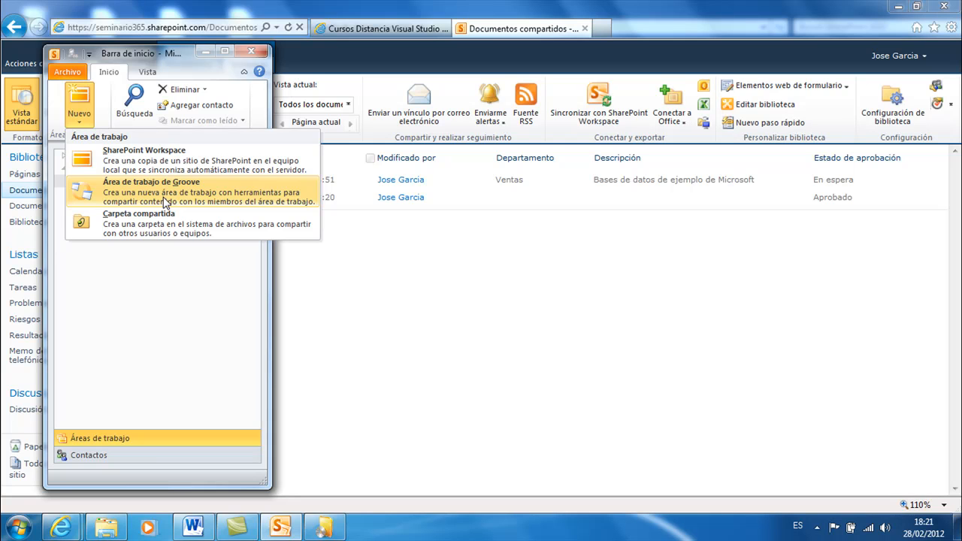
{"action": "left_click", "coordinate": [343, 272]}
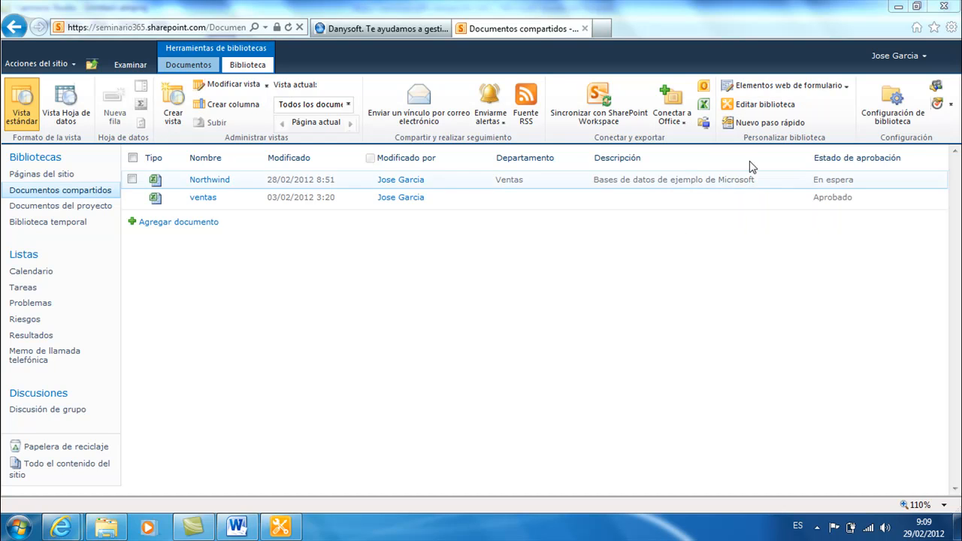
Open the library's site in SharePoint Designer, check its workflows, and return to the lists and libraries.
{"action": "left_click", "coordinate": [748, 107]}
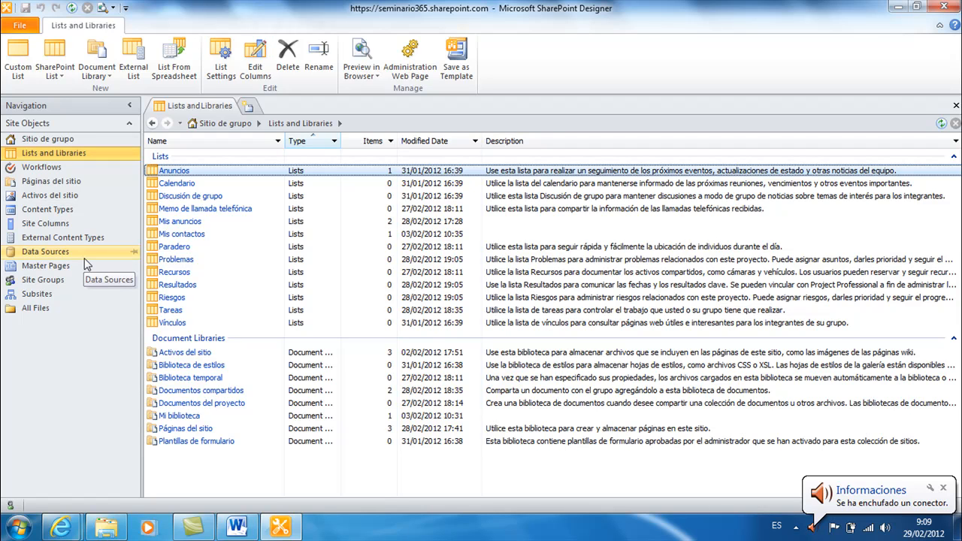
{"action": "left_click", "coordinate": [46, 167]}
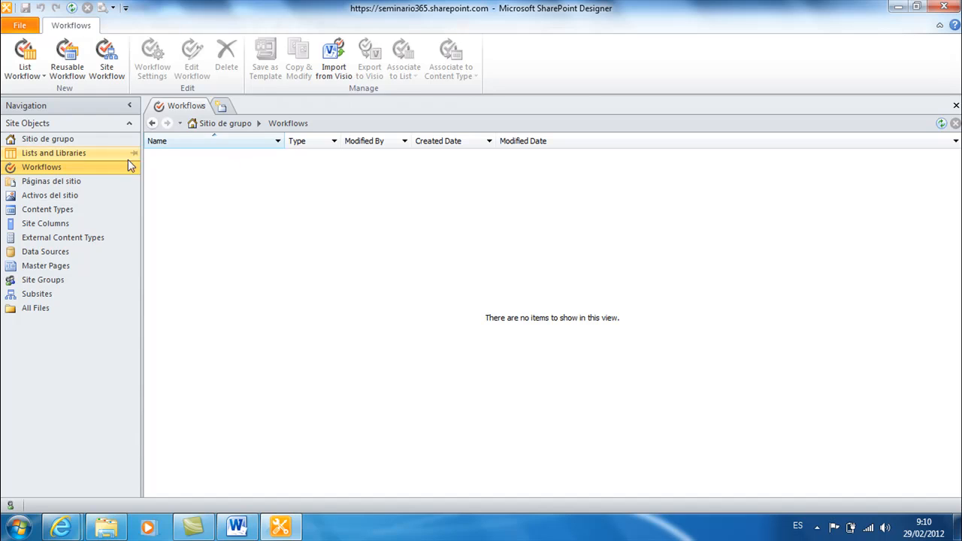
{"action": "left_click", "coordinate": [72, 153]}
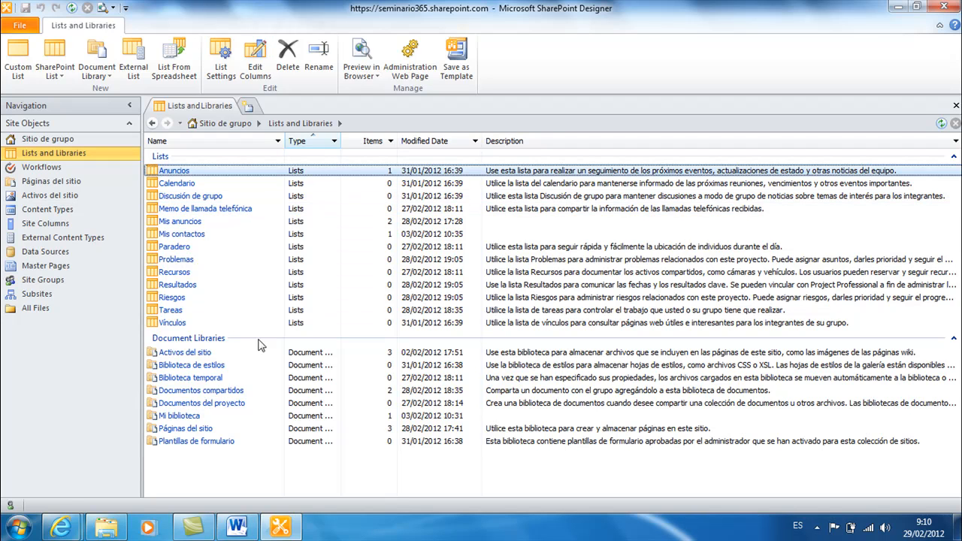
Create a list workflow named "Ejemplo" from the settings page of the Documentos compartidos library.
{"action": "left_click", "coordinate": [235, 394]}
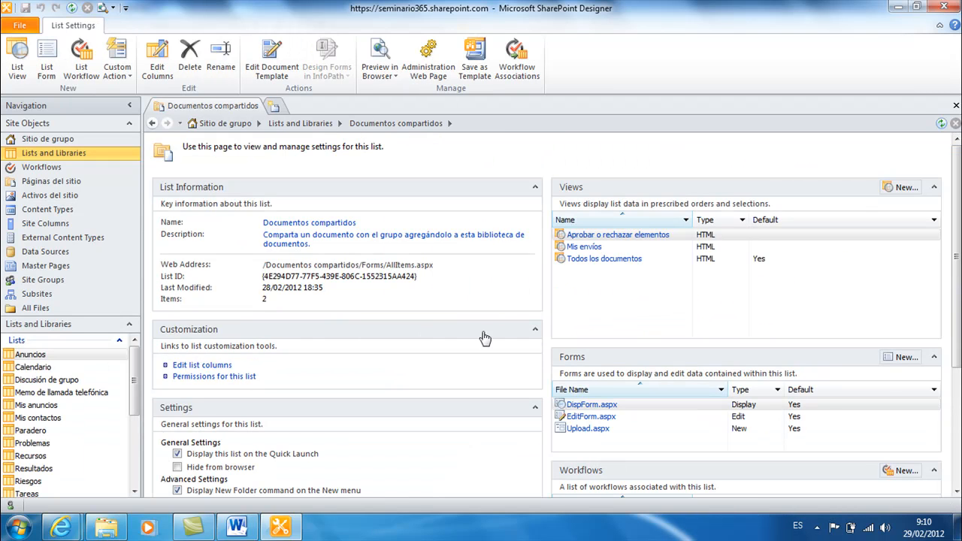
{"action": "mouse_move", "coordinate": [956, 258]}
{"action": "left_mouse_down"}
{"action": "mouse_move", "coordinate": [956, 344]}
{"action": "mouse_move", "coordinate": [956, 260]}
{"action": "left_mouse_up"}
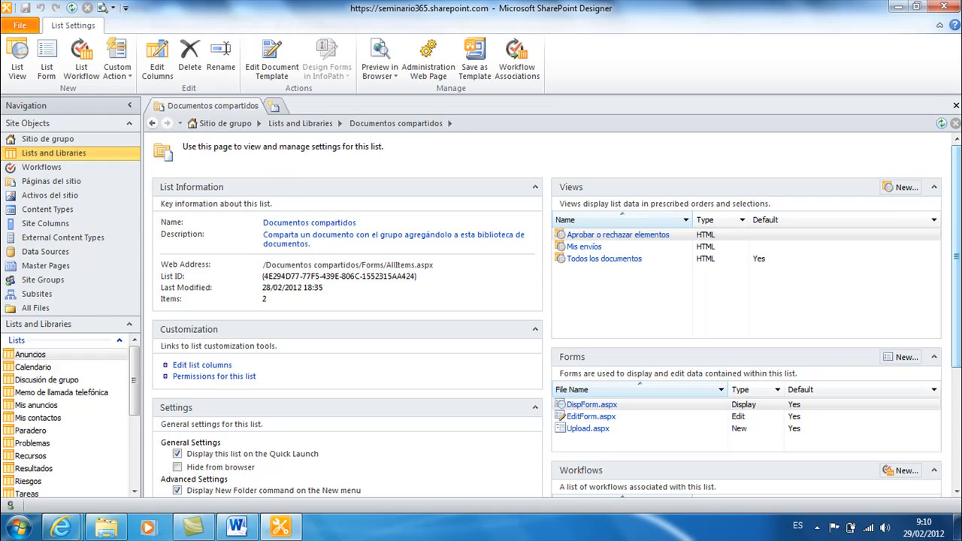
{"action": "left_click_drag", "start_coordinate": [958, 248], "coordinate": [958, 364]}
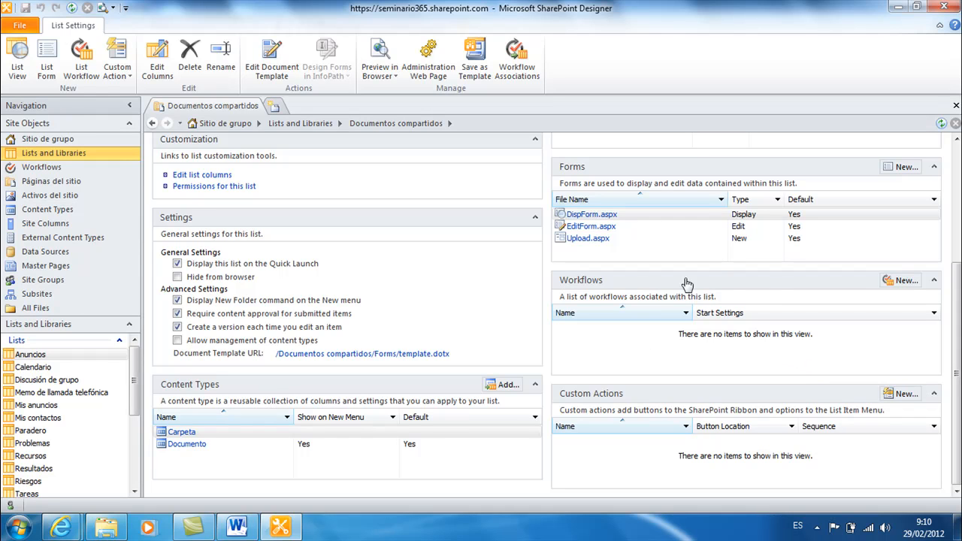
{"action": "left_click", "coordinate": [905, 283]}
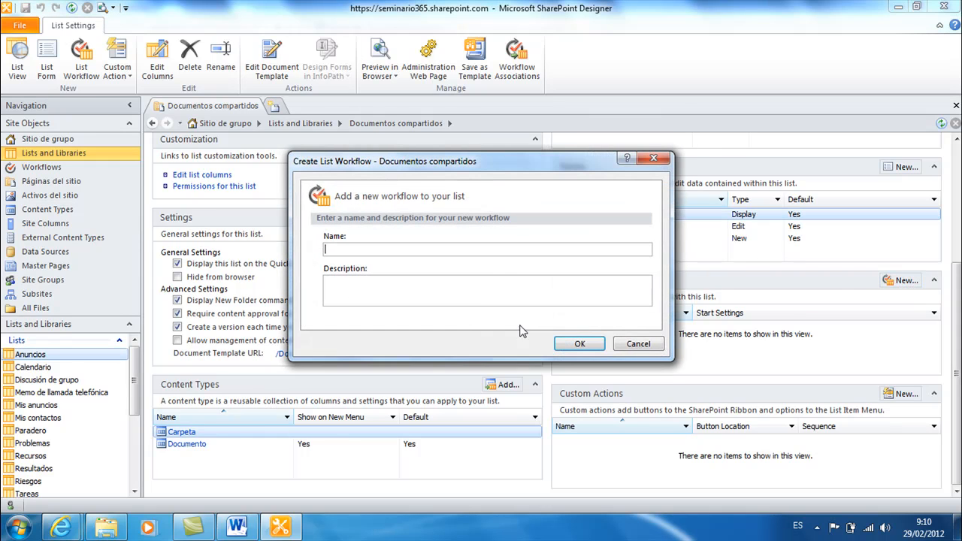
{"action": "type", "text": "Ejemplo"}
{"action": "left_click", "coordinate": [577, 345]}
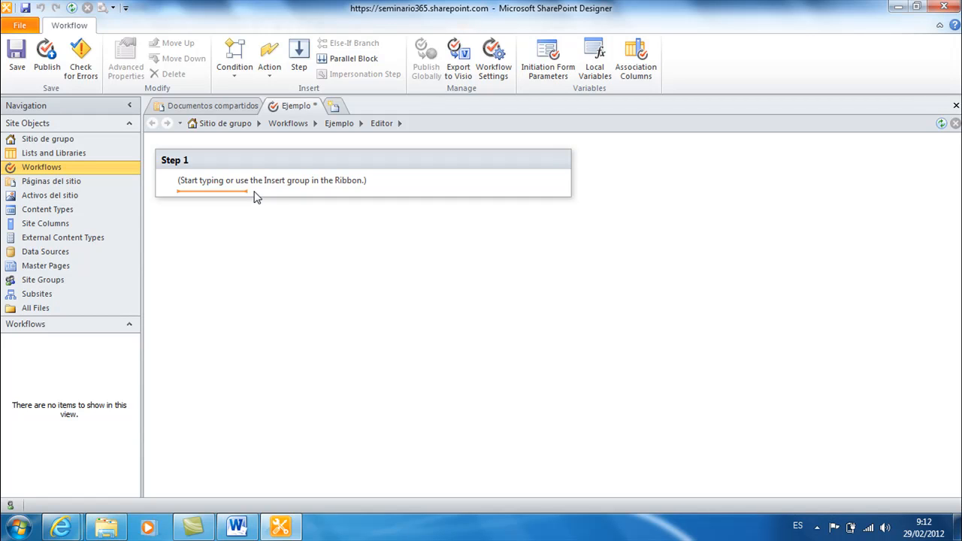
Add a condition to Step 1 requiring the current item's Departamento field to equal Marketing.
{"action": "left_click", "coordinate": [230, 75]}
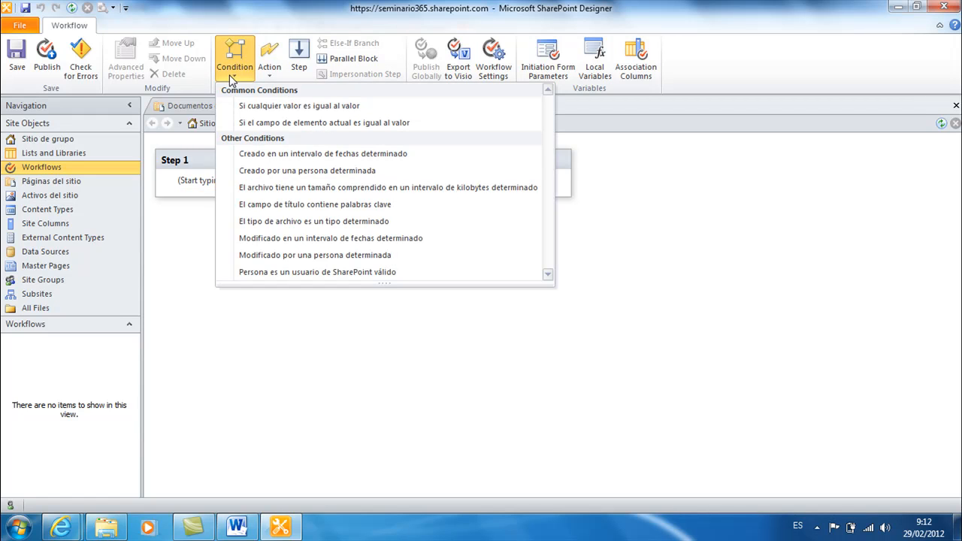
{"action": "left_click", "coordinate": [286, 106]}
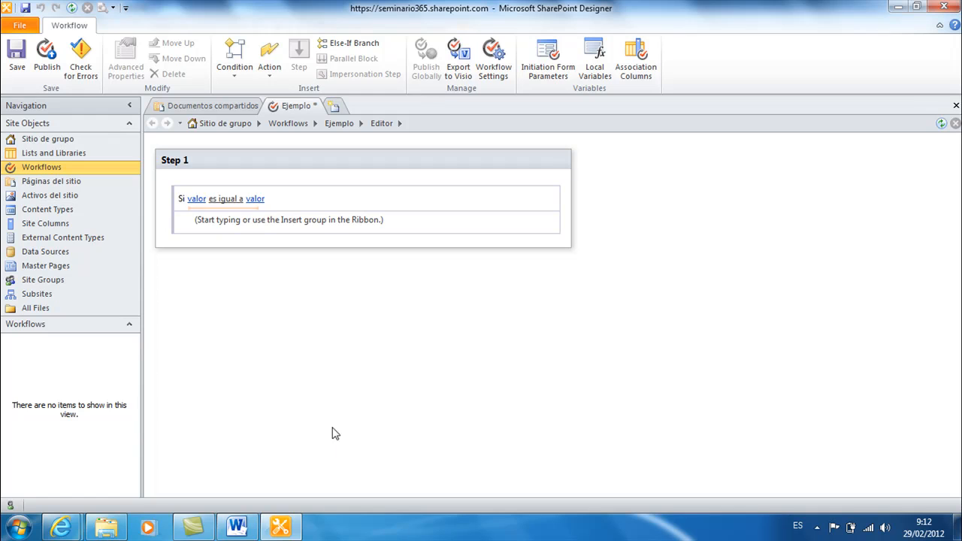
{"action": "left_click", "coordinate": [197, 198]}
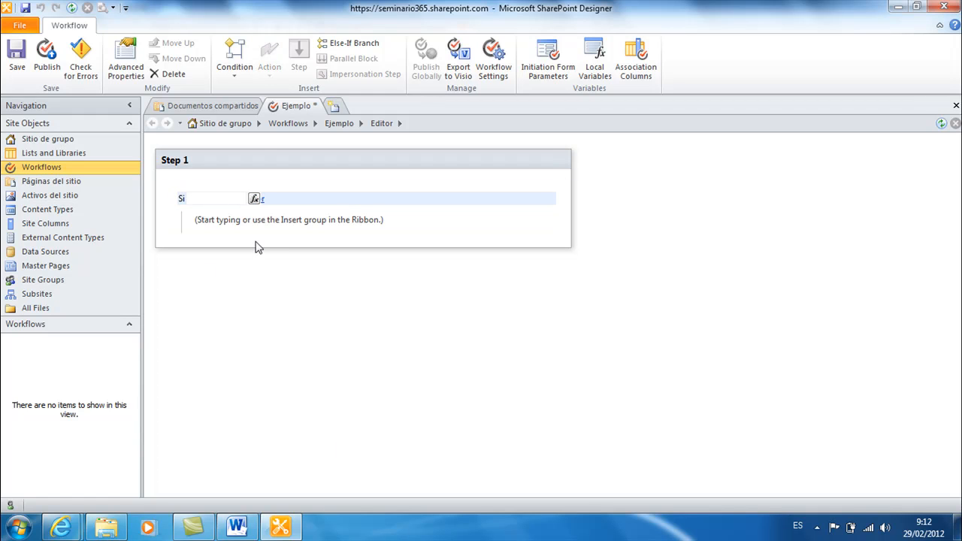
{"action": "left_click", "coordinate": [254, 199]}
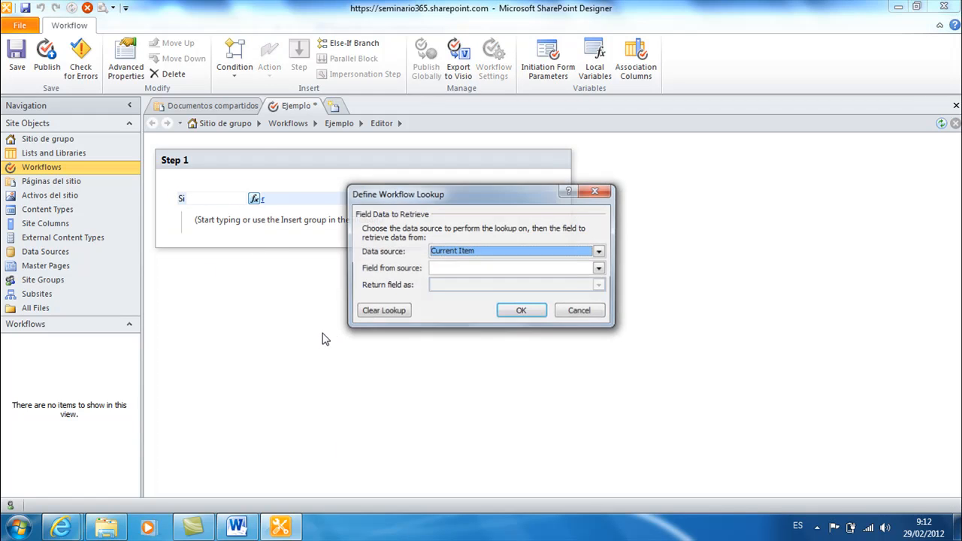
{"action": "left_click", "coordinate": [601, 269]}
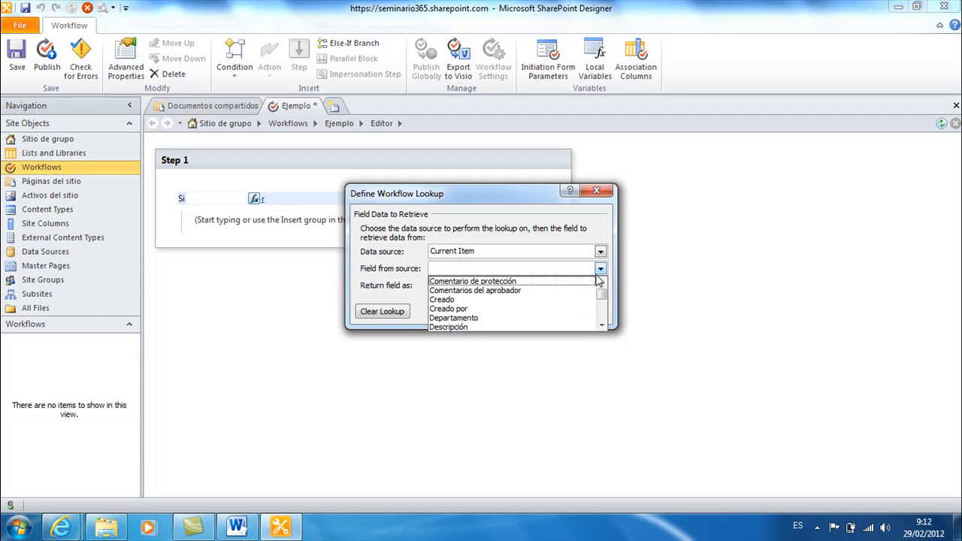
{"action": "left_click", "coordinate": [541, 318]}
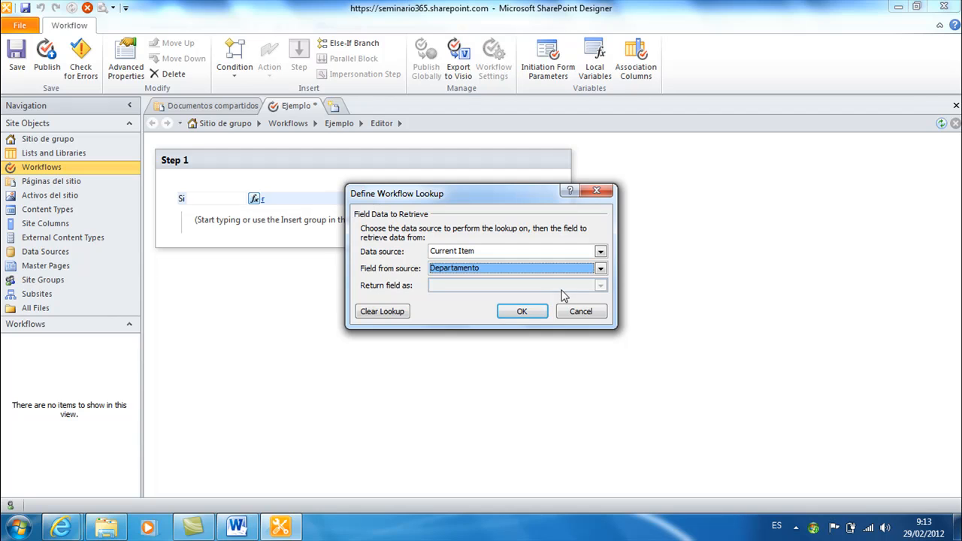
{"action": "left_click", "coordinate": [601, 269]}
{"action": "left_click", "coordinate": [600, 269]}
{"action": "left_click", "coordinate": [521, 312]}
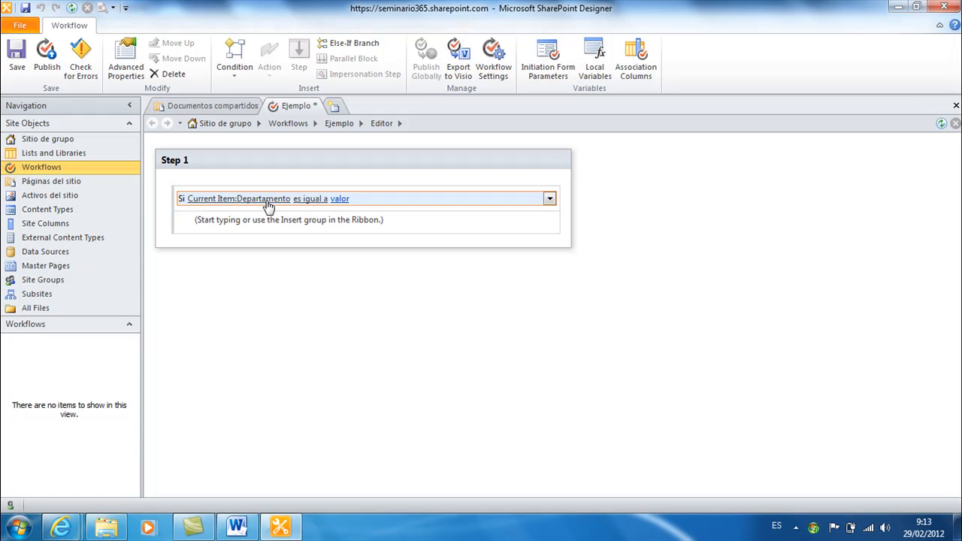
{"action": "left_click", "coordinate": [340, 201]}
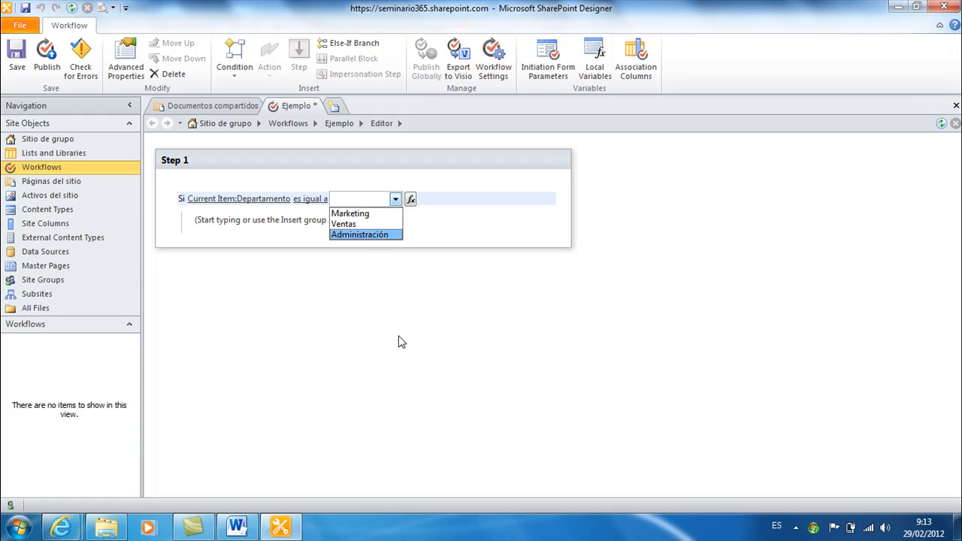
{"action": "left_click", "coordinate": [396, 211]}
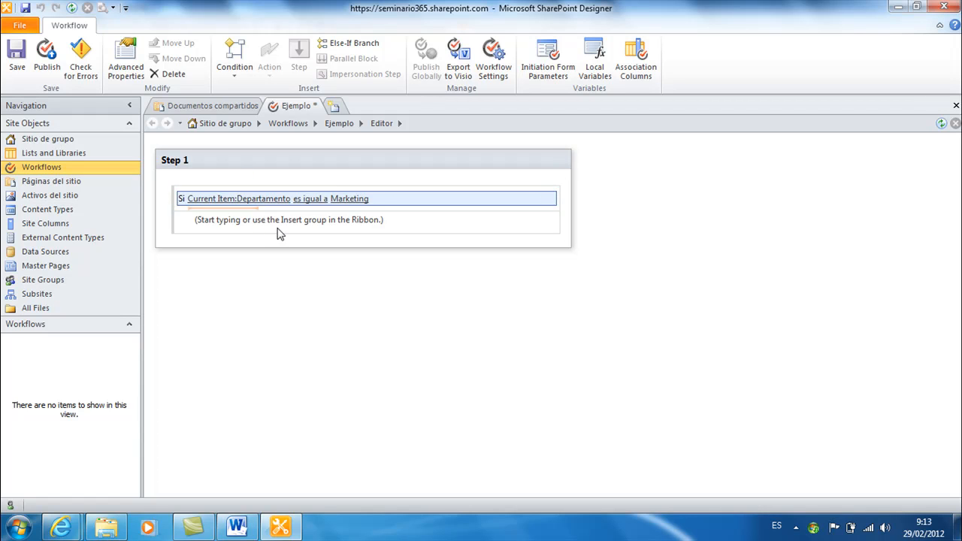
Insert an "Enviar correo electrónico" action inside the Marketing condition.
{"action": "left_click", "coordinate": [233, 225]}
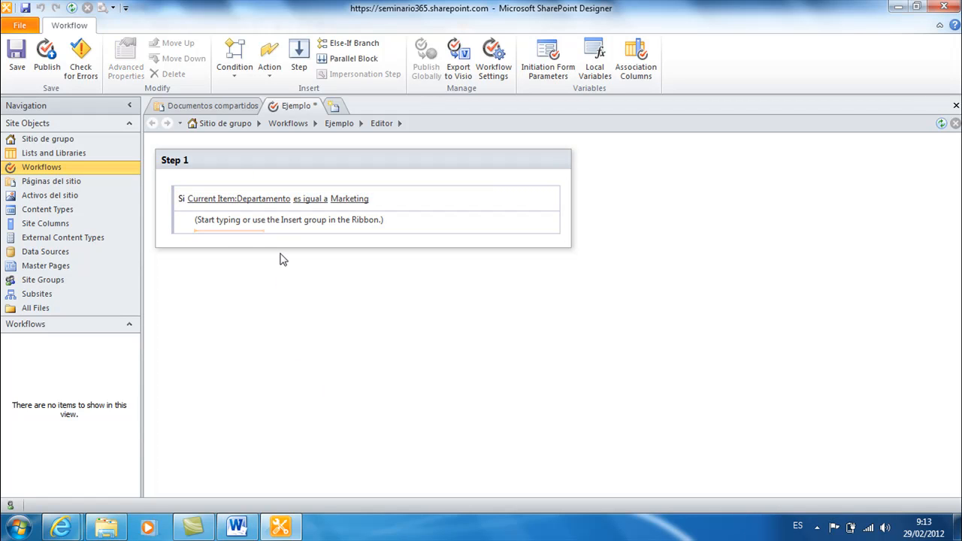
{"action": "left_click", "coordinate": [271, 75]}
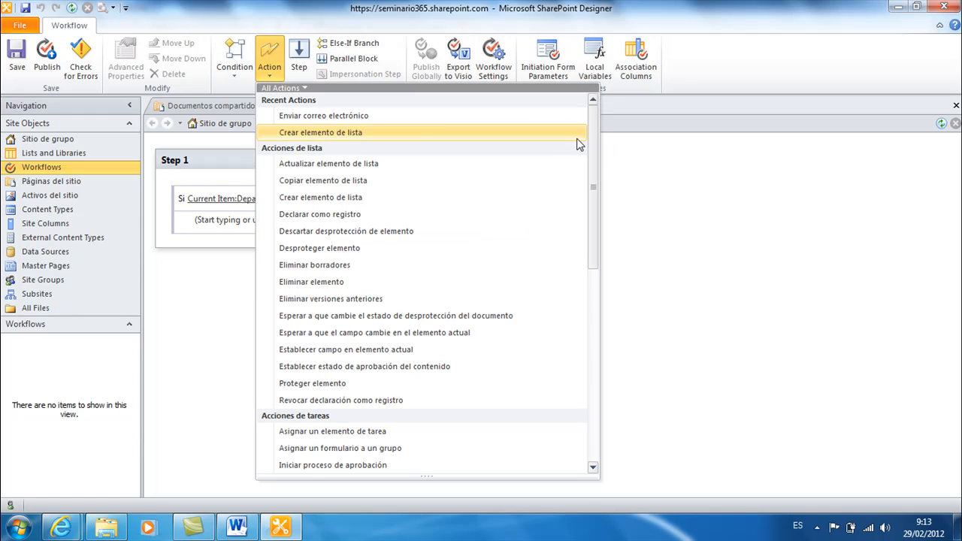
{"action": "left_click", "coordinate": [593, 305]}
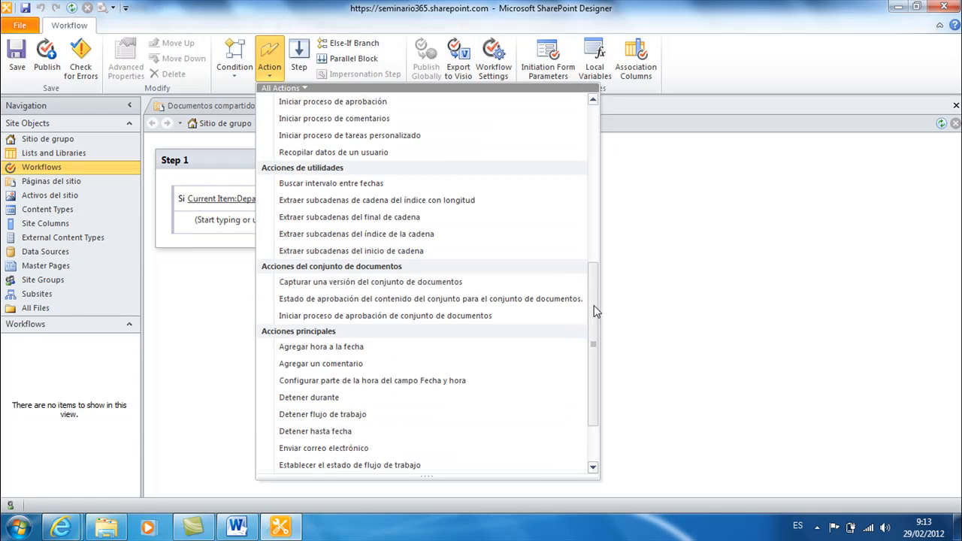
{"action": "left_click_drag", "start_coordinate": [592, 302], "coordinate": [591, 142]}
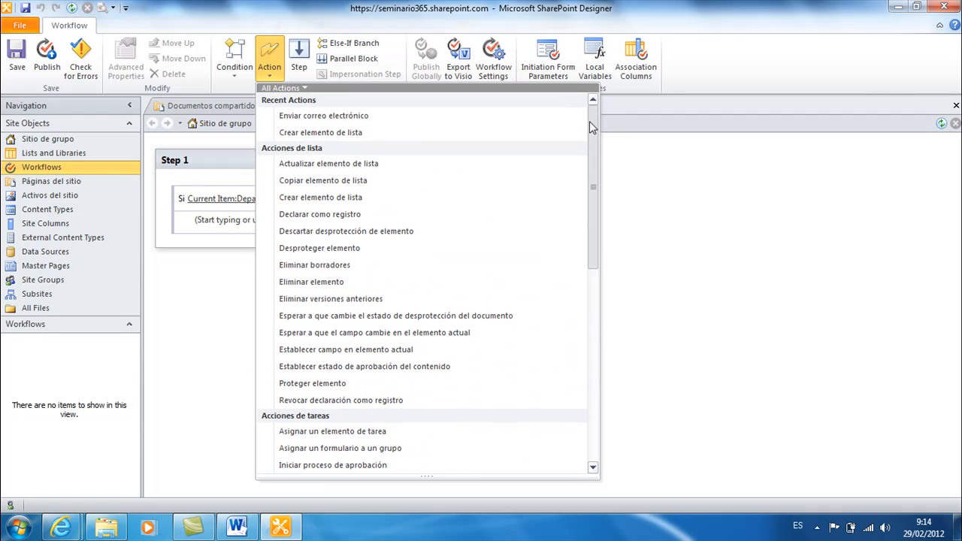
{"action": "left_click", "coordinate": [353, 116]}
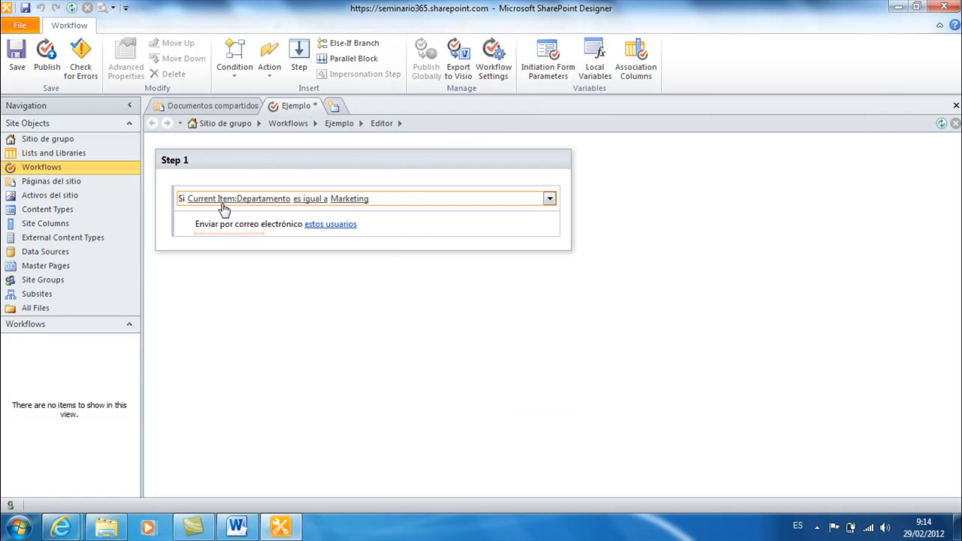
Define the e-mail action's message and add the individual site user as its To recipient.
{"action": "left_click", "coordinate": [333, 230]}
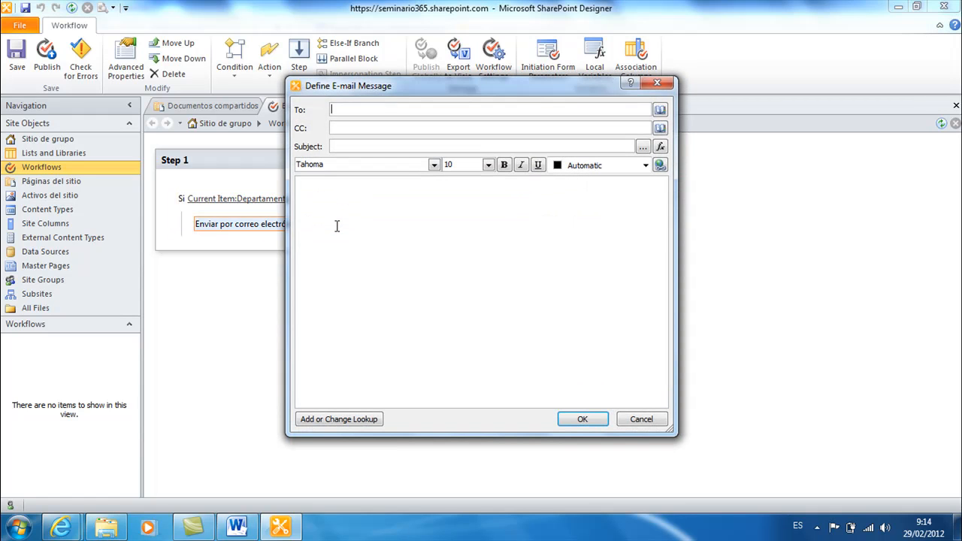
{"action": "left_click", "coordinate": [660, 110]}
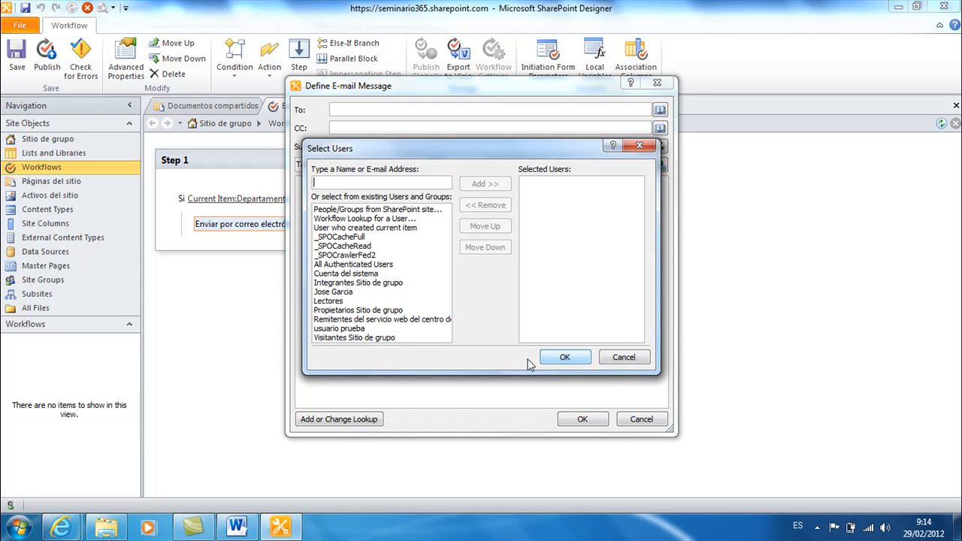
{"action": "left_click", "coordinate": [362, 294]}
{"action": "left_click", "coordinate": [505, 188]}
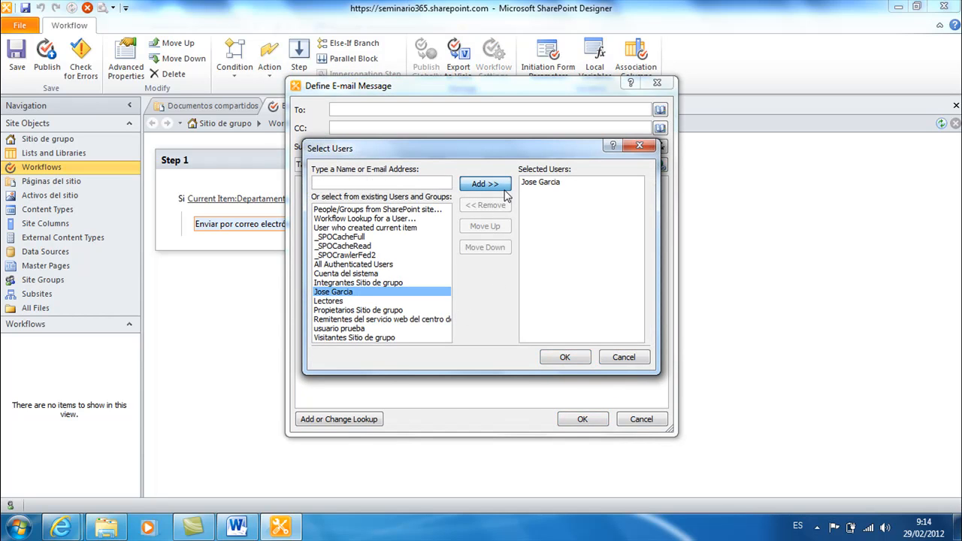
{"action": "left_click", "coordinate": [576, 362]}
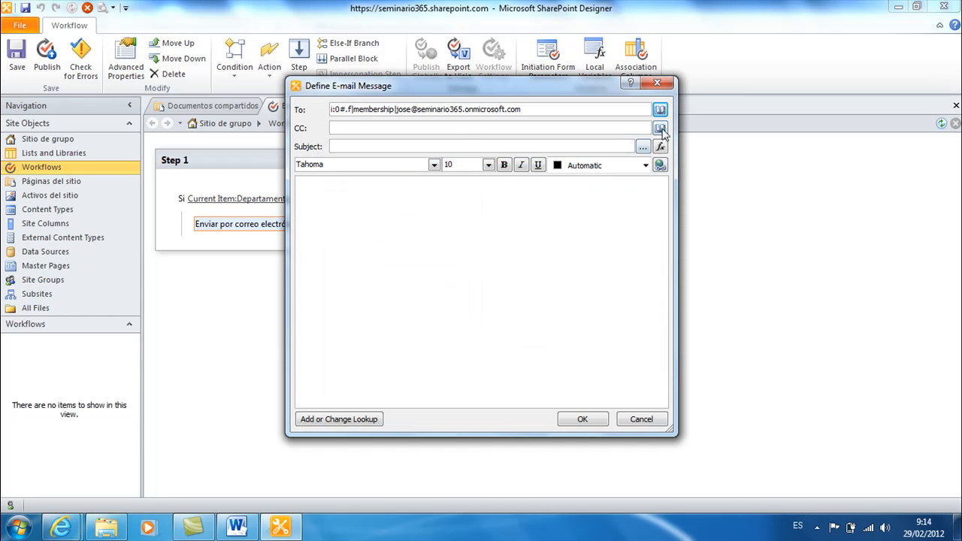
Build the e-mail subject from "Carga de documento" followed on a new line by a lookup of the current item's Creado field as a string.
{"action": "left_click", "coordinate": [643, 148]}
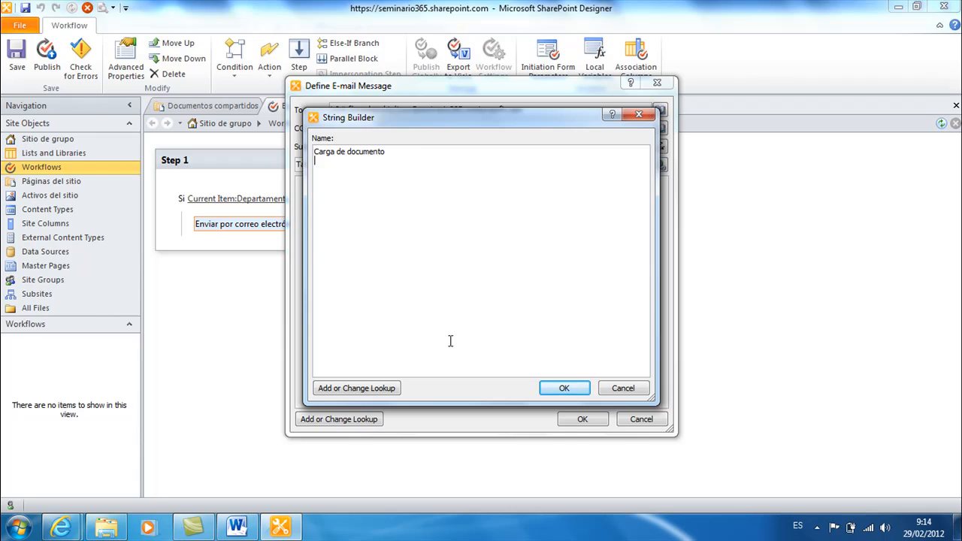
{"action": "left_click", "coordinate": [379, 392]}
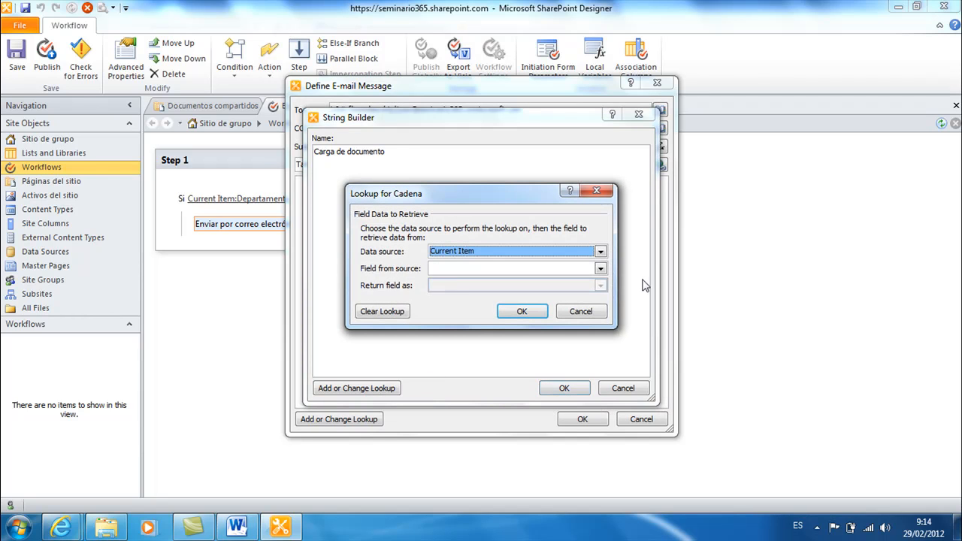
{"action": "left_click", "coordinate": [600, 252]}
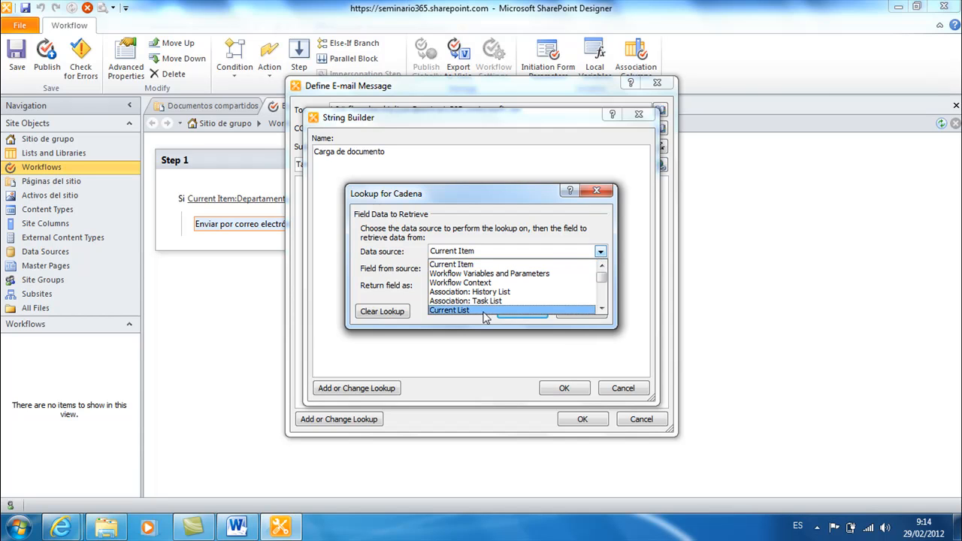
{"action": "left_click", "coordinate": [600, 252]}
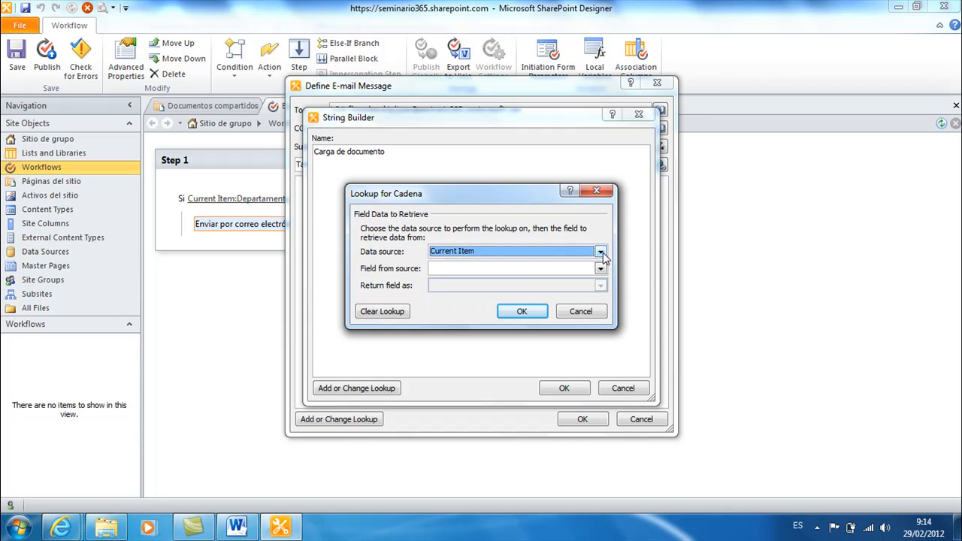
{"action": "left_click", "coordinate": [600, 269]}
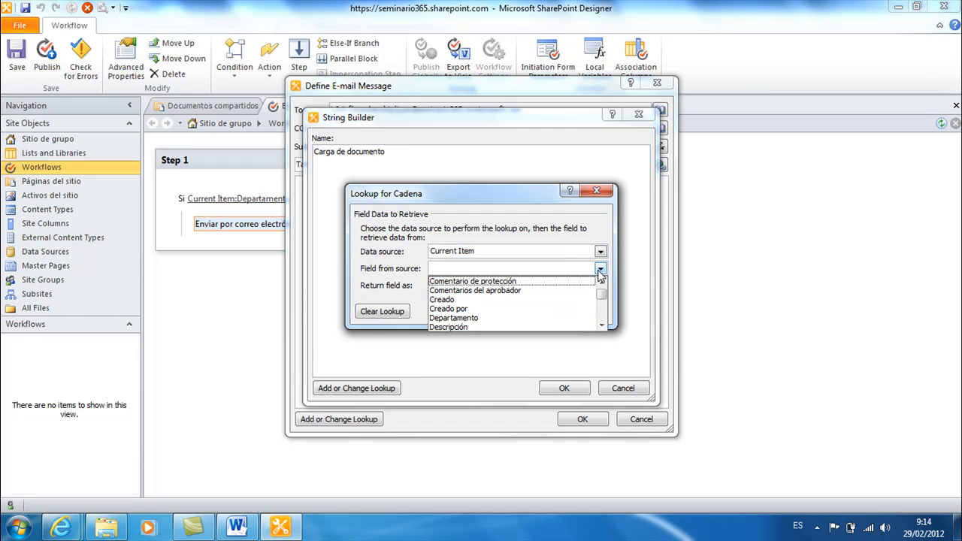
{"action": "left_click", "coordinate": [526, 299]}
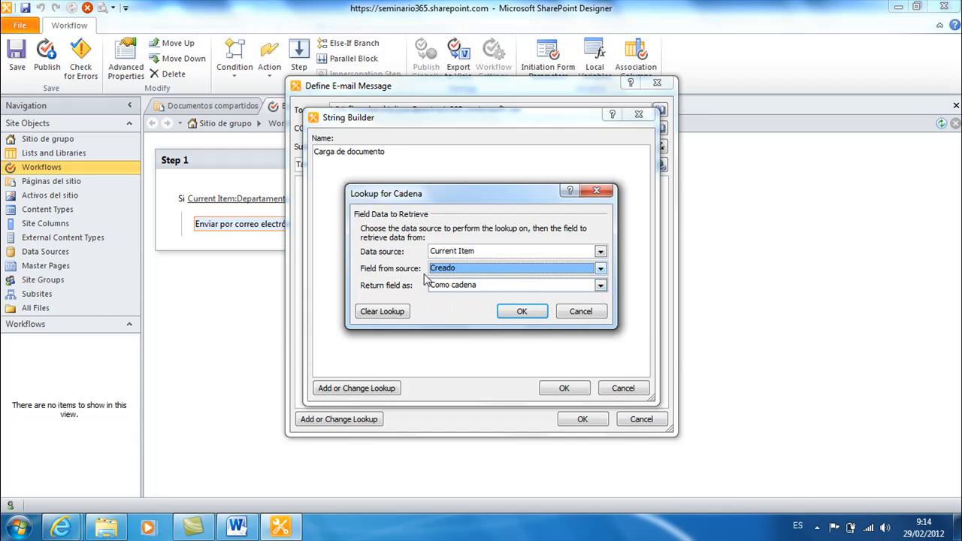
{"action": "left_click", "coordinate": [505, 314]}
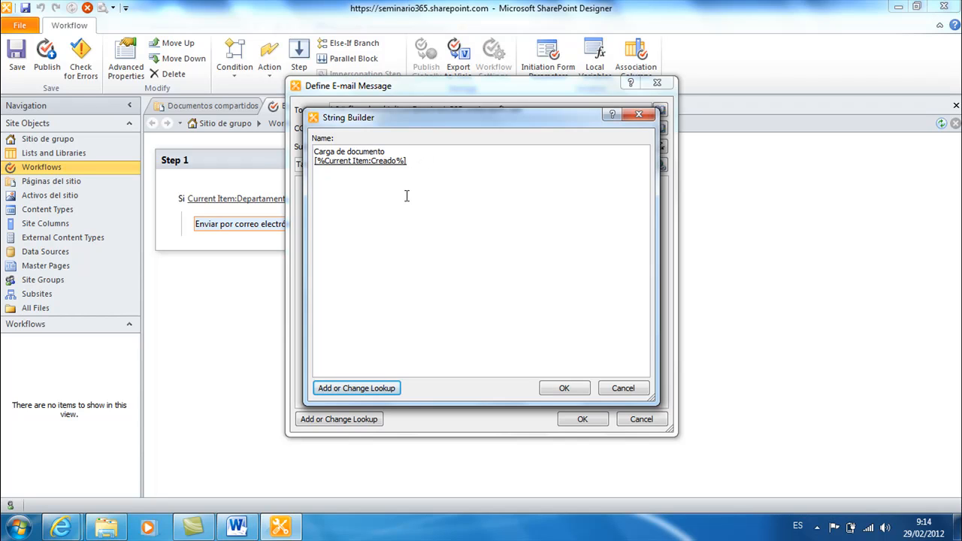
Add a lookup of the current item's Creado por field as a string and accept the subject.
{"action": "left_click", "coordinate": [373, 388]}
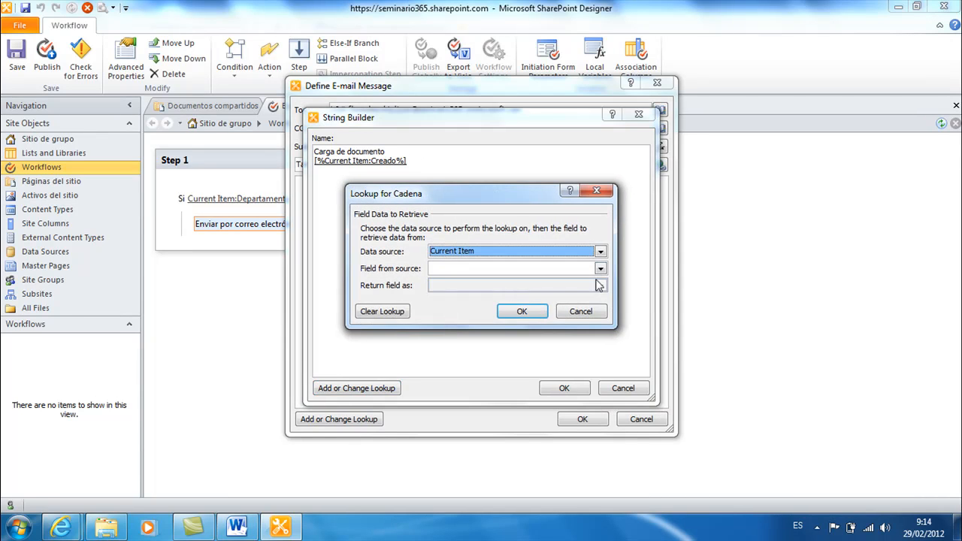
{"action": "left_click", "coordinate": [599, 268]}
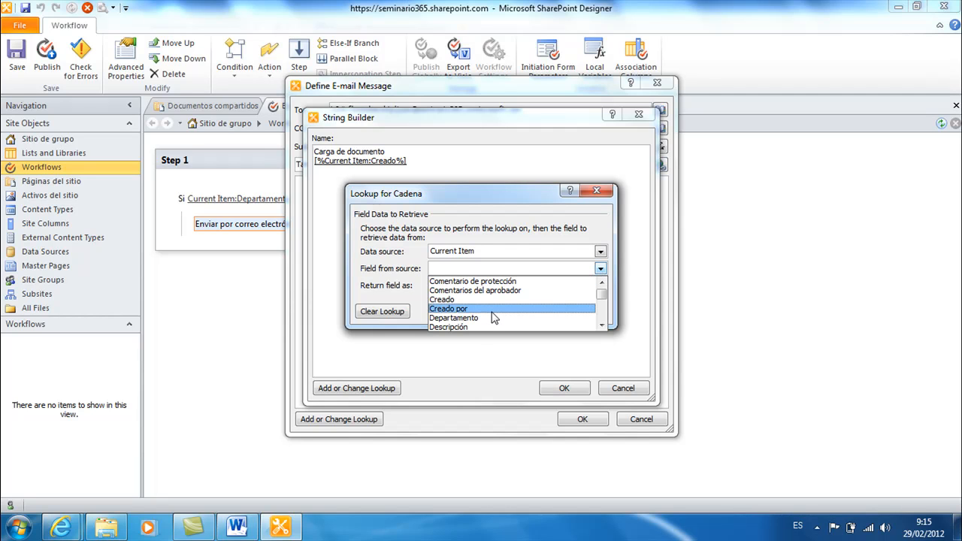
{"action": "left_click", "coordinate": [473, 309]}
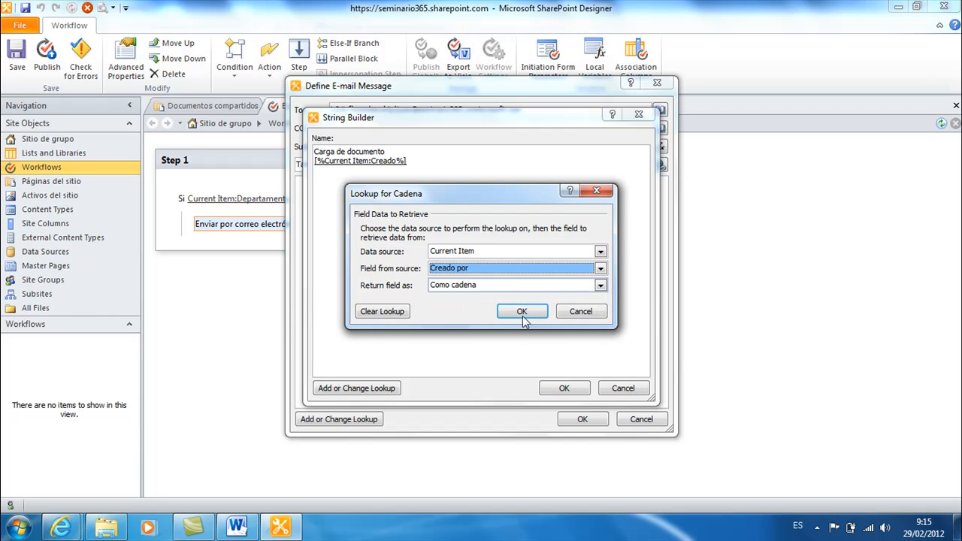
{"action": "left_click", "coordinate": [521, 311]}
{"action": "left_click", "coordinate": [563, 389]}
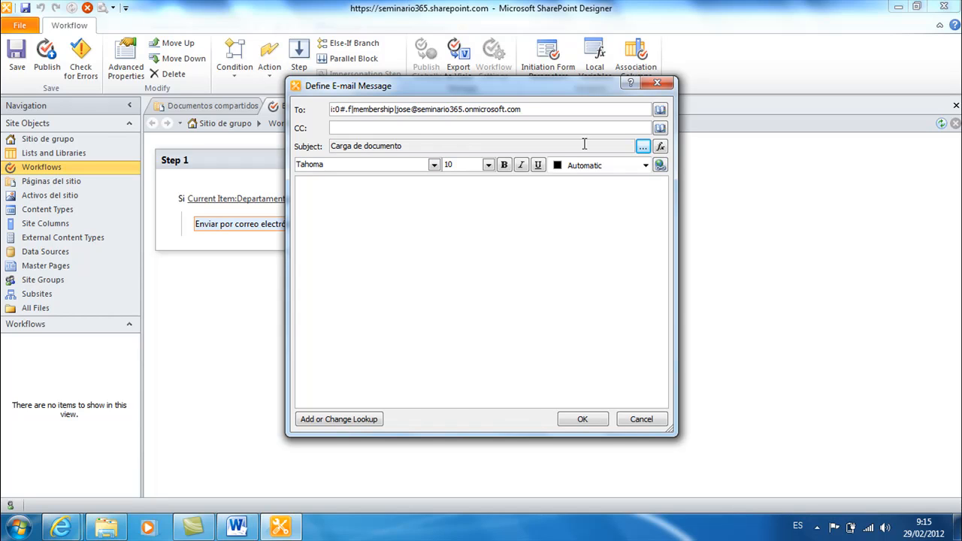
Insert a lookup of the current item's Descripción field into the e-mail body and accept the message.
{"action": "left_click", "coordinate": [463, 205]}
{"action": "left_click", "coordinate": [356, 421]}
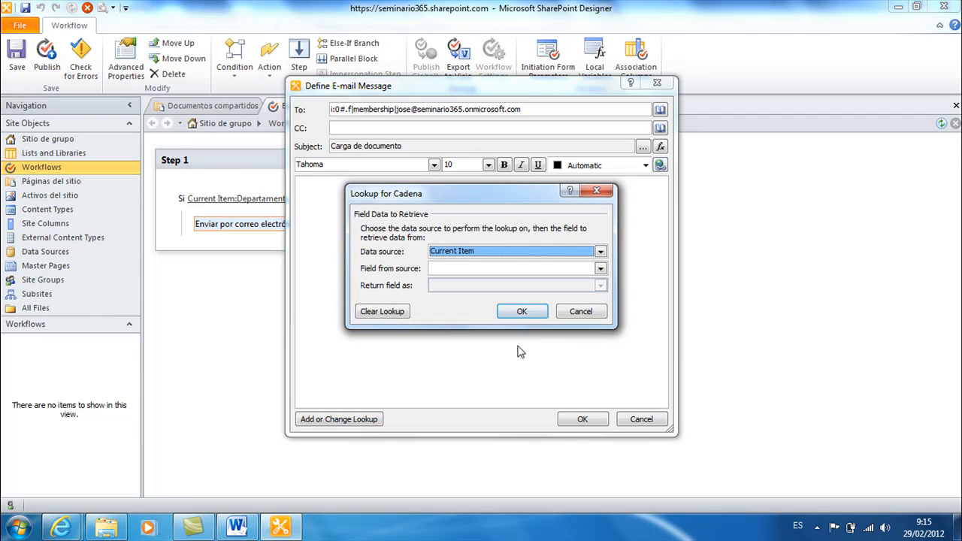
{"action": "left_click", "coordinate": [601, 269]}
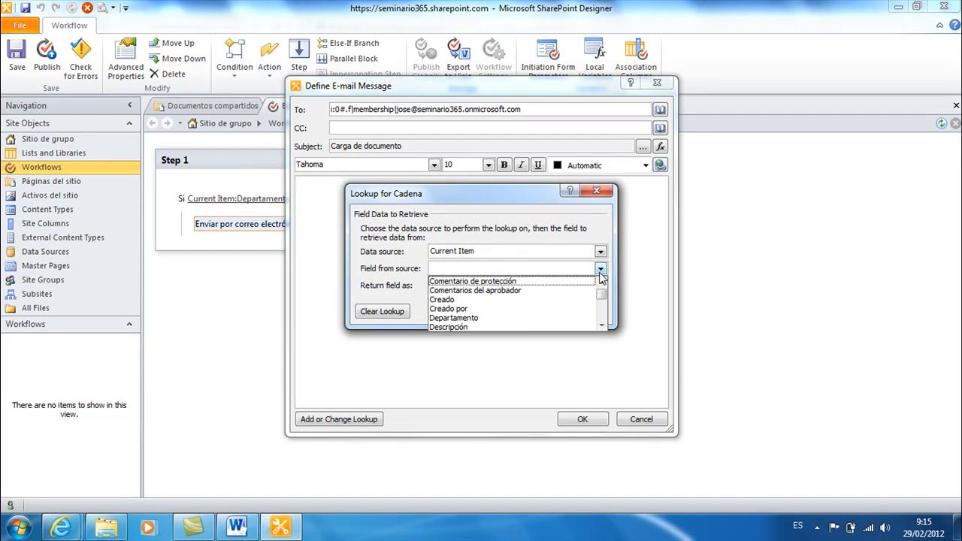
{"action": "left_click", "coordinate": [505, 327]}
{"action": "left_click", "coordinate": [524, 314]}
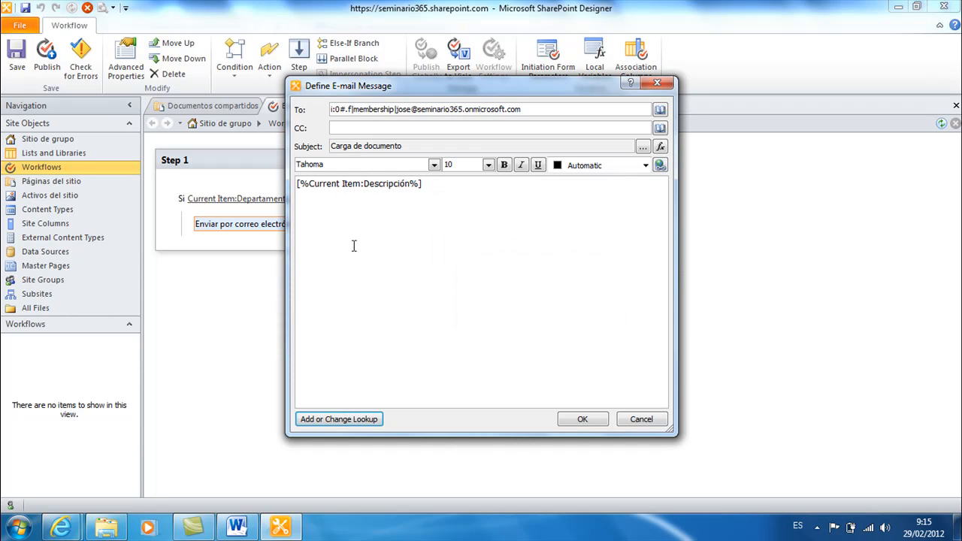
{"action": "left_click", "coordinate": [580, 420]}
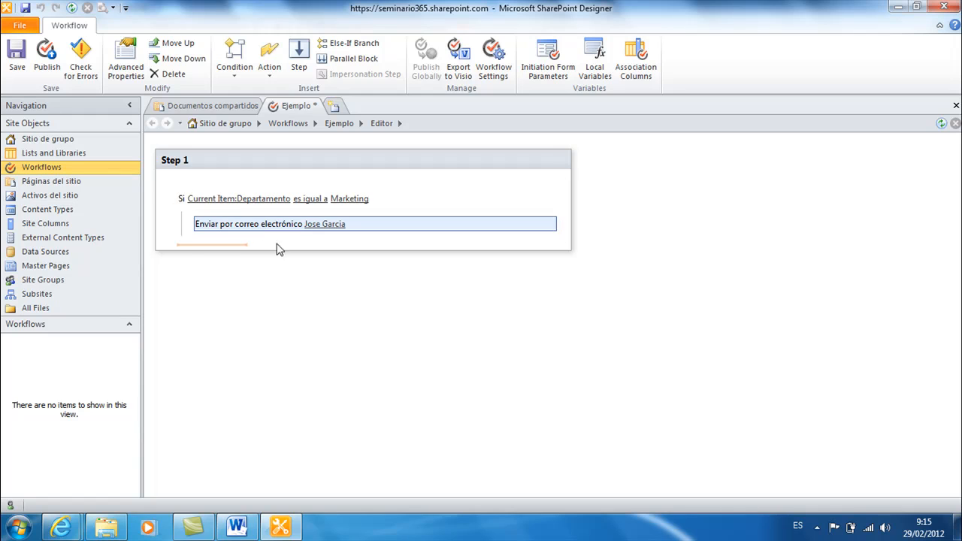
Add an else-if condition below the e-mail action in Step 1 that compares any value with another value.
{"action": "left_click", "coordinate": [198, 245]}
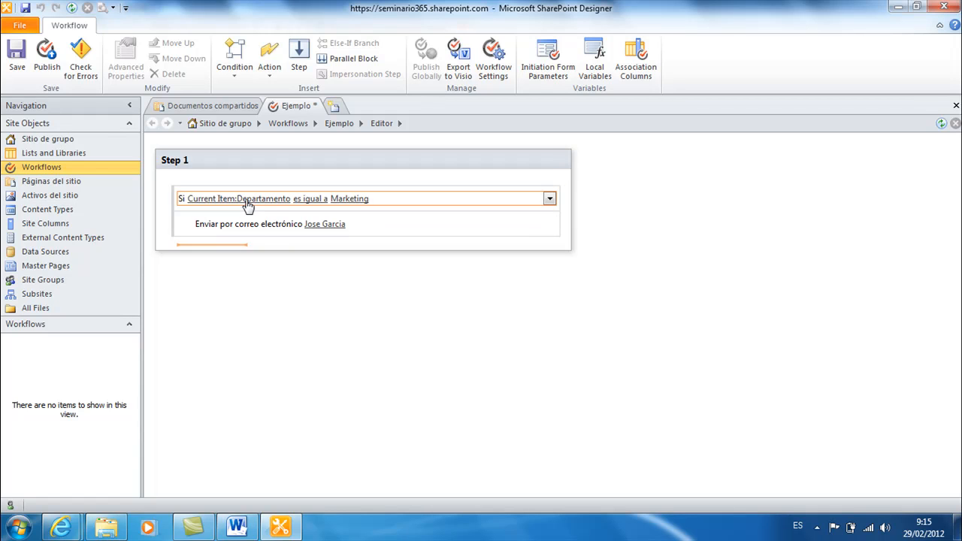
{"action": "left_click", "coordinate": [208, 245]}
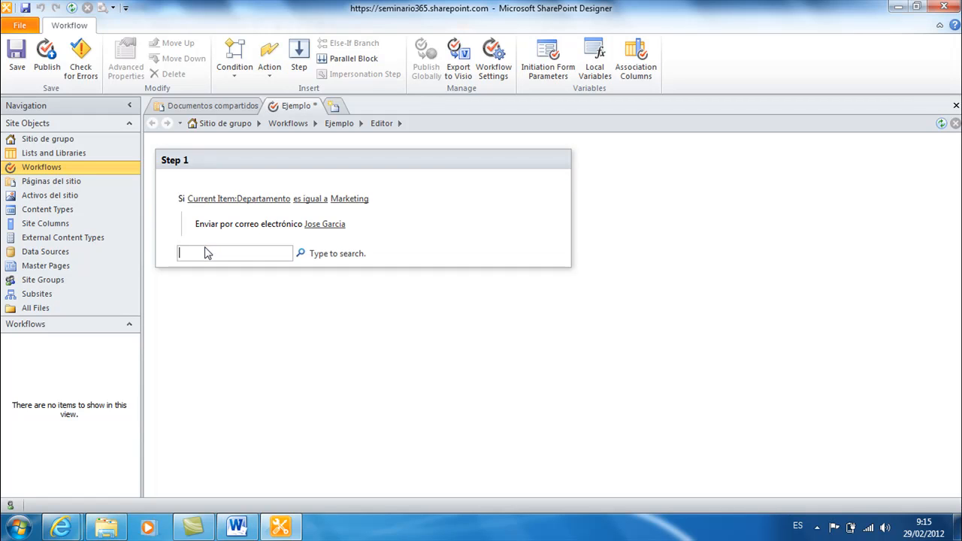
{"action": "left_click", "coordinate": [208, 248]}
{"action": "left_click", "coordinate": [384, 255]}
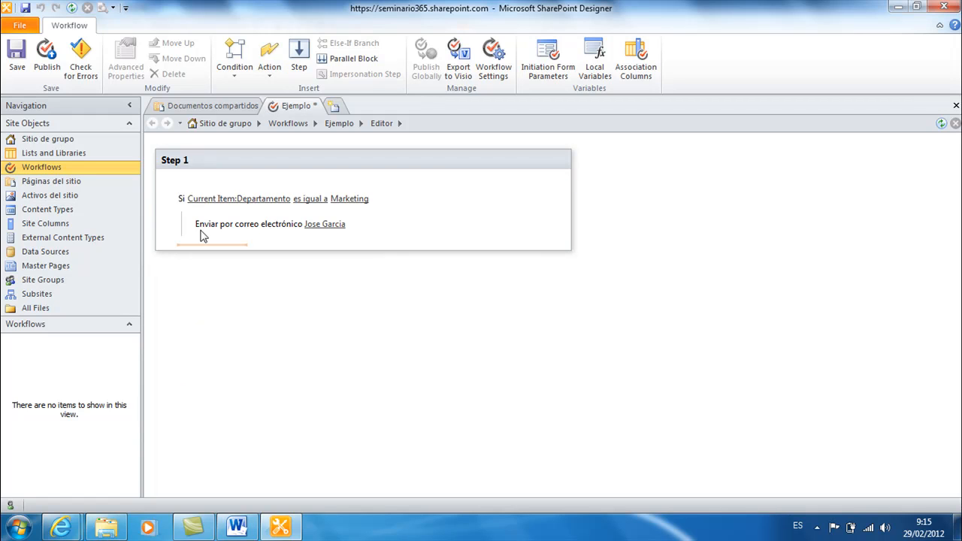
{"action": "left_click", "coordinate": [239, 80]}
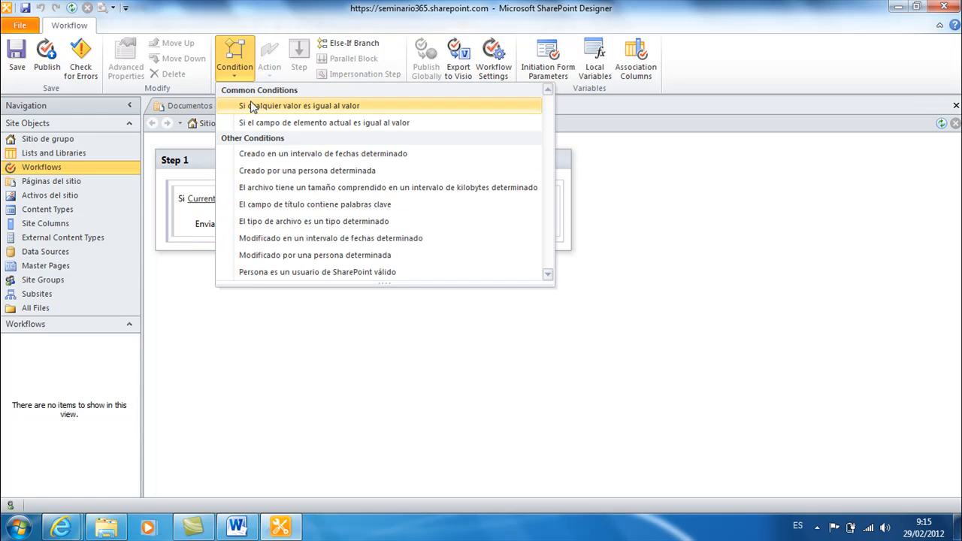
{"action": "left_click", "coordinate": [251, 106]}
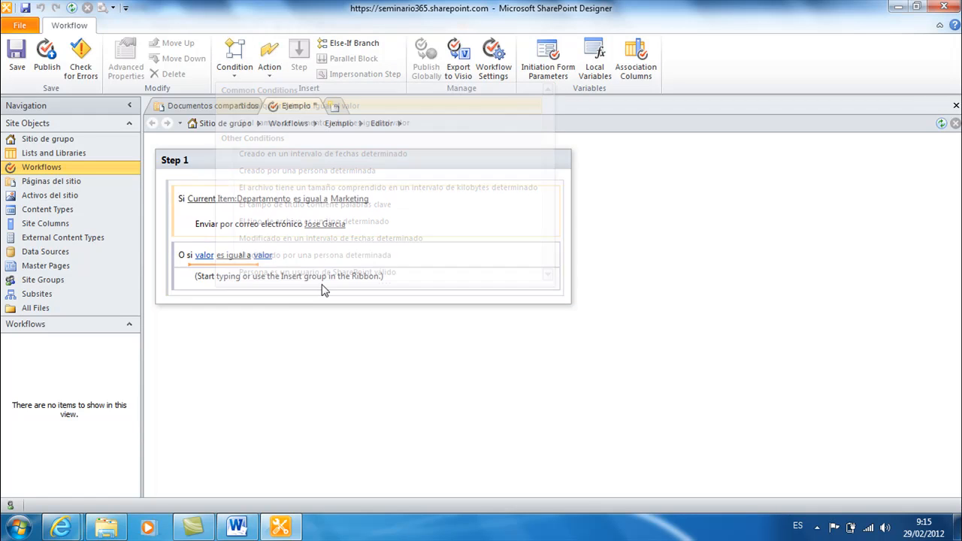
Define the else-if condition as the current item's Departamento field being equal to Ventas.
{"action": "left_click", "coordinate": [199, 256]}
{"action": "left_click", "coordinate": [262, 255]}
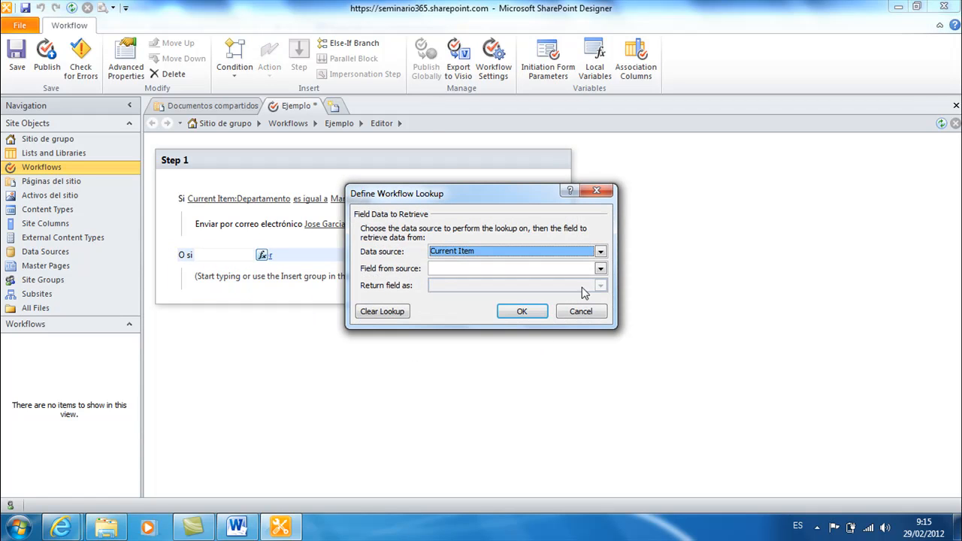
{"action": "left_click", "coordinate": [602, 270]}
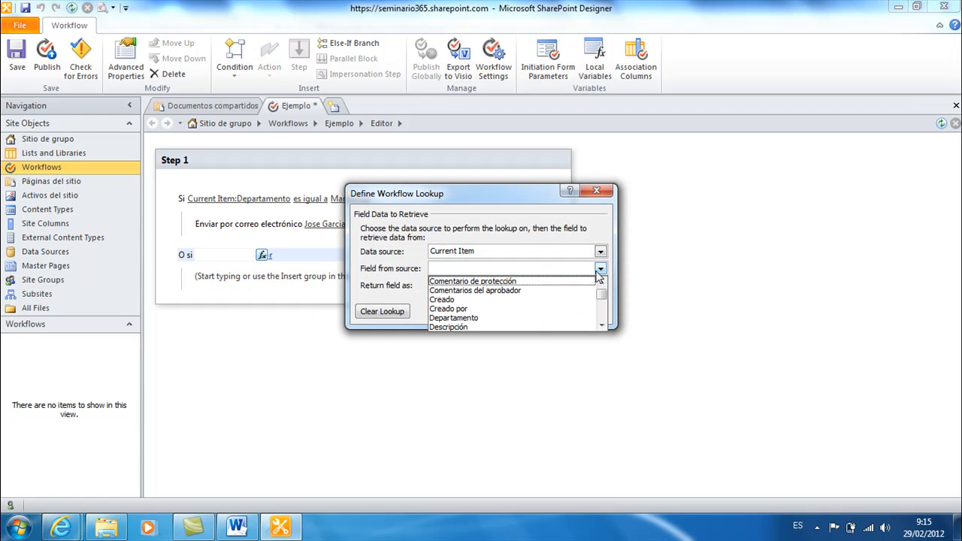
{"action": "left_click", "coordinate": [537, 317]}
{"action": "left_click", "coordinate": [520, 312]}
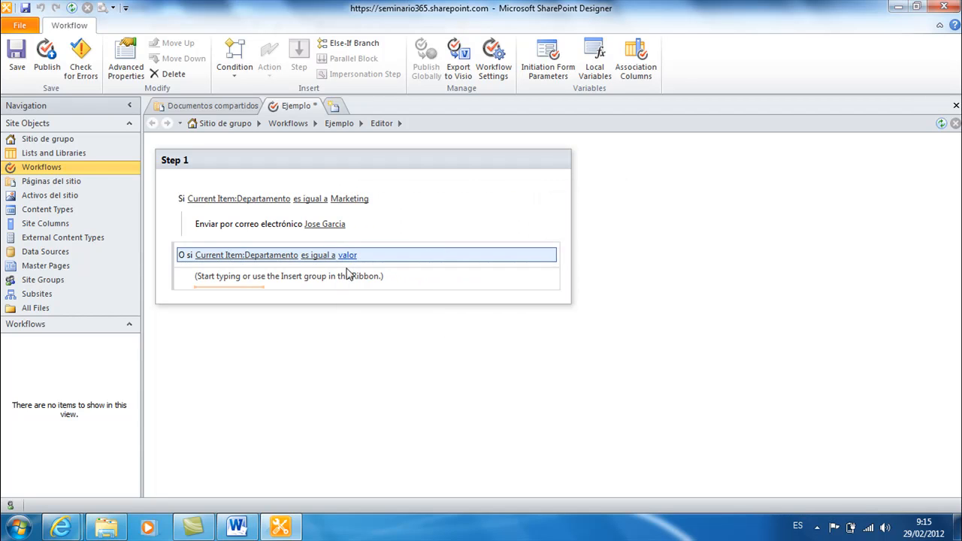
{"action": "left_click", "coordinate": [351, 256]}
{"action": "left_click", "coordinate": [352, 279]}
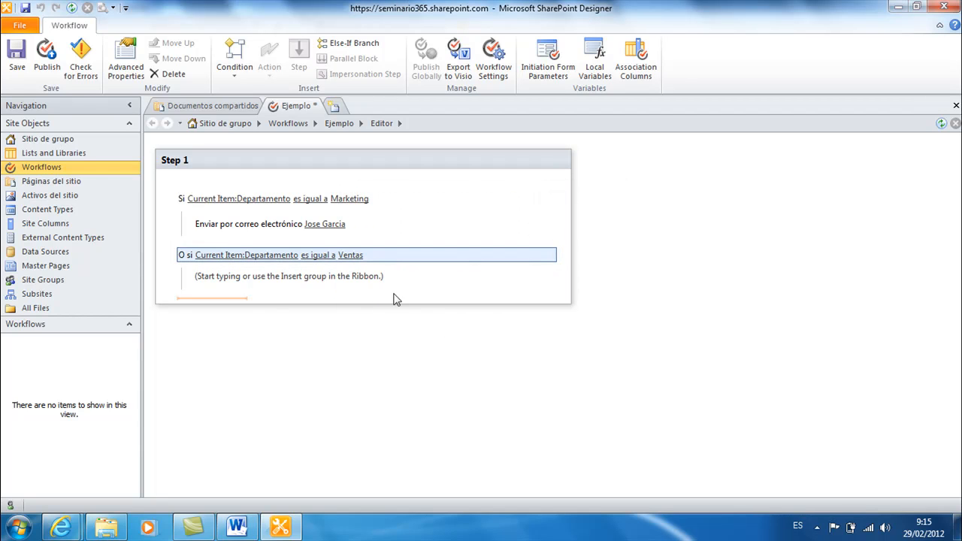
Insert a second workflow step below Step 1 and delete it again.
{"action": "left_click", "coordinate": [221, 284]}
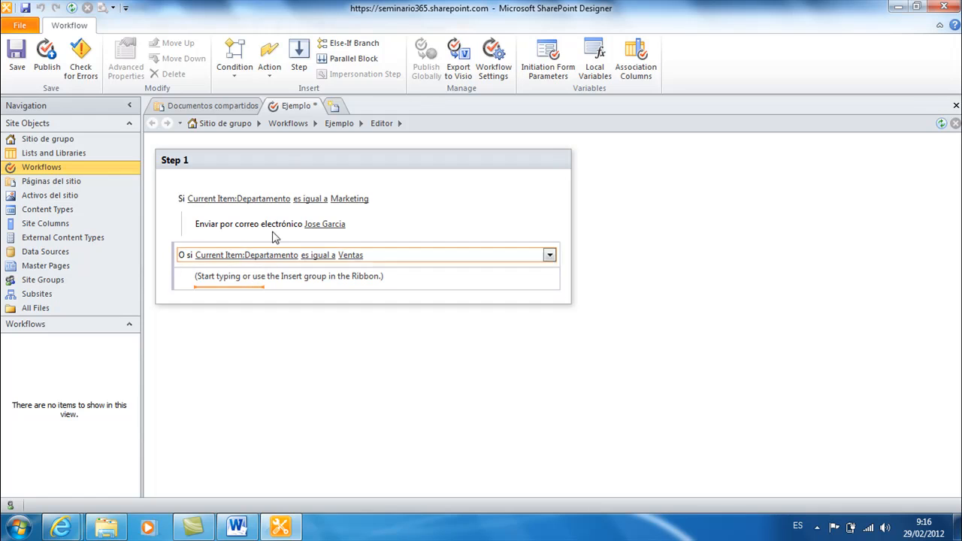
{"action": "left_click", "coordinate": [227, 351]}
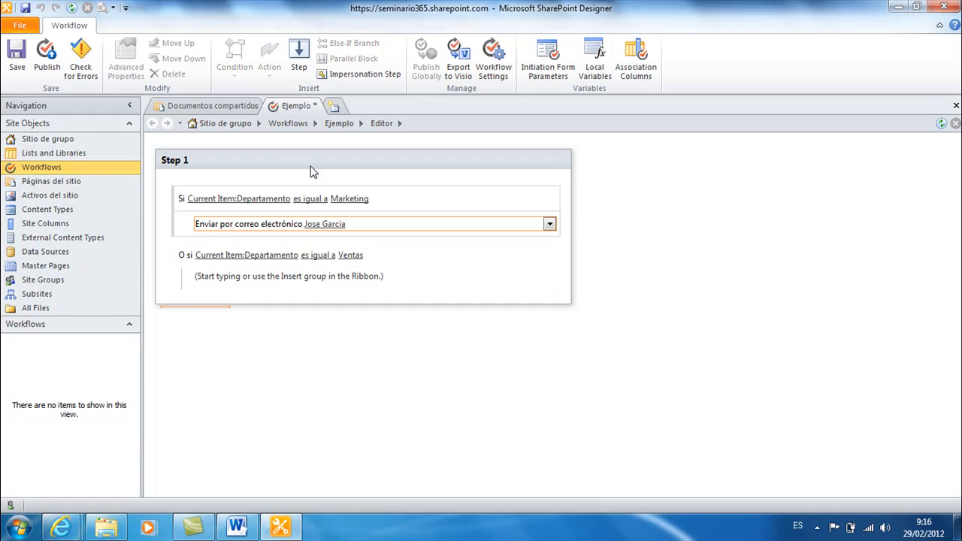
{"action": "left_click", "coordinate": [298, 54]}
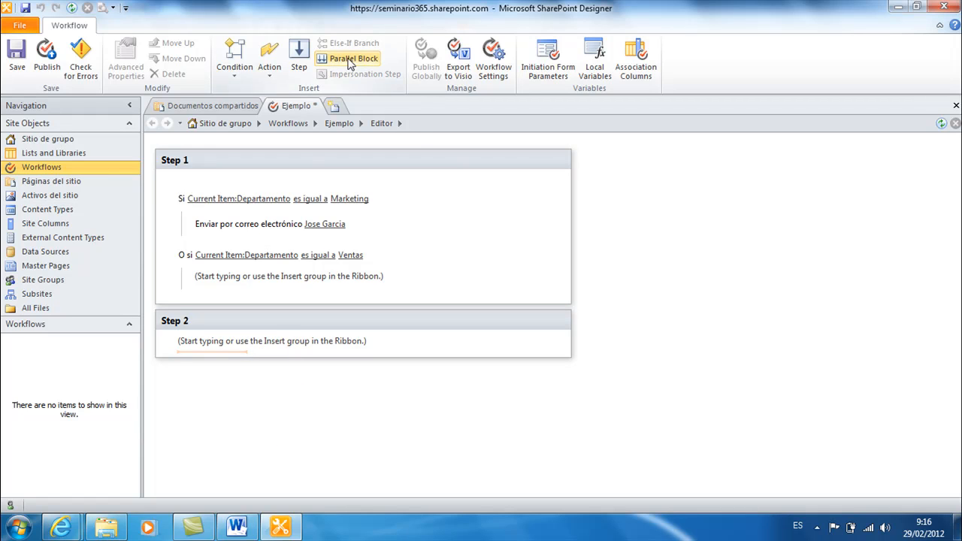
{"action": "left_click", "coordinate": [399, 327]}
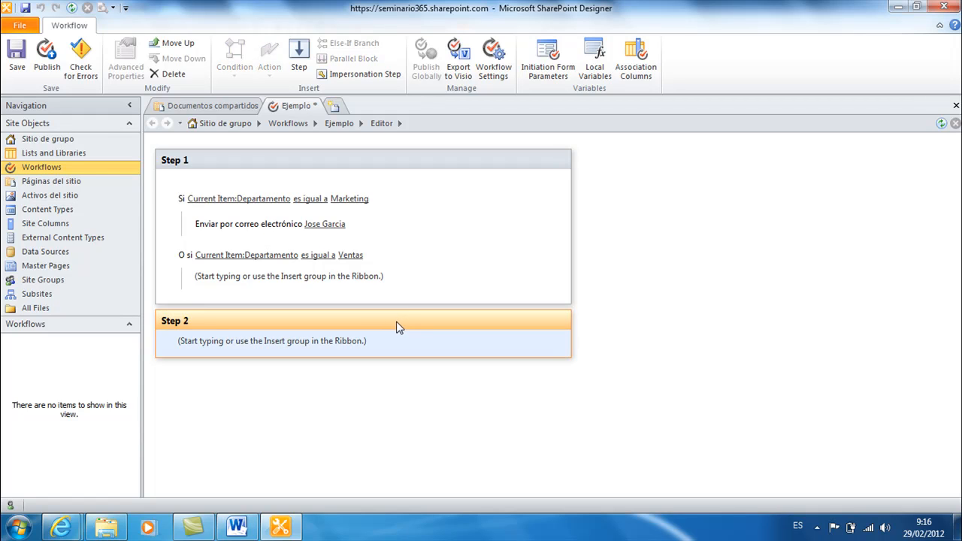
{"action": "key", "text": "Delete"}
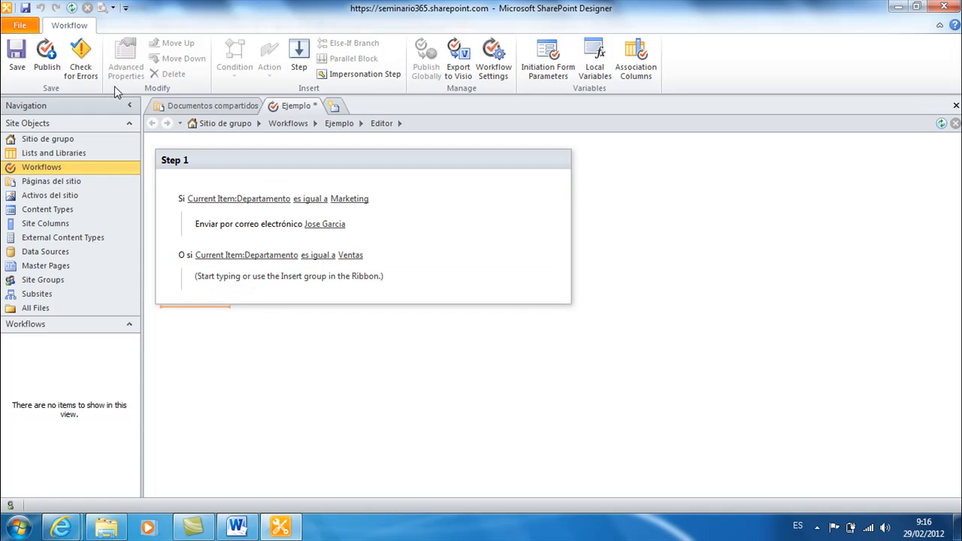
Check the Ejemplo workflow for errors, and save and publish it.
{"action": "left_click", "coordinate": [82, 66]}
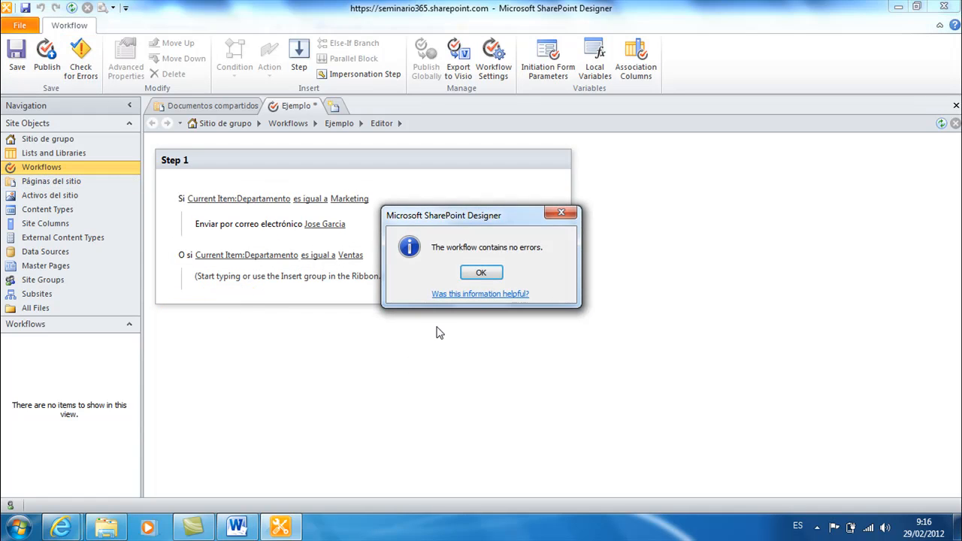
{"action": "left_click", "coordinate": [482, 274]}
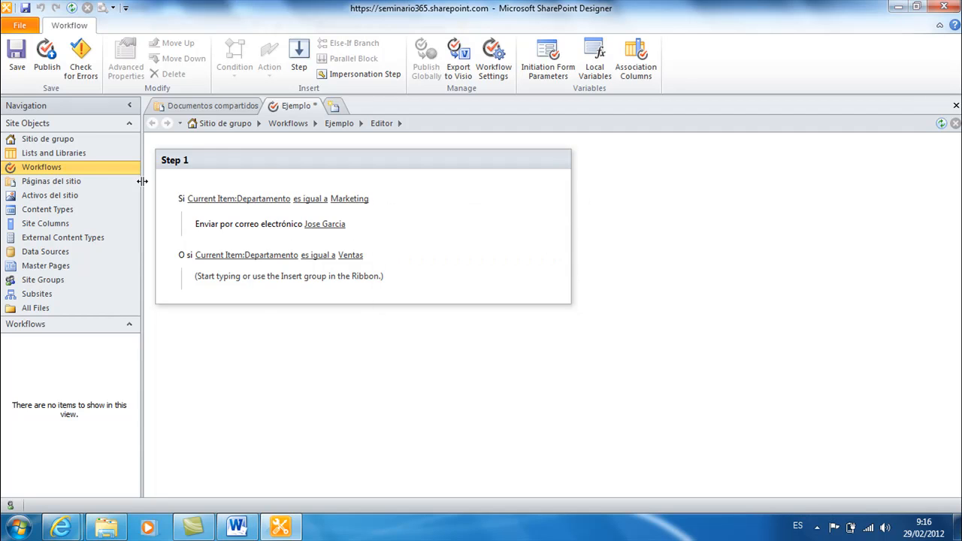
{"action": "left_click", "coordinate": [27, 69]}
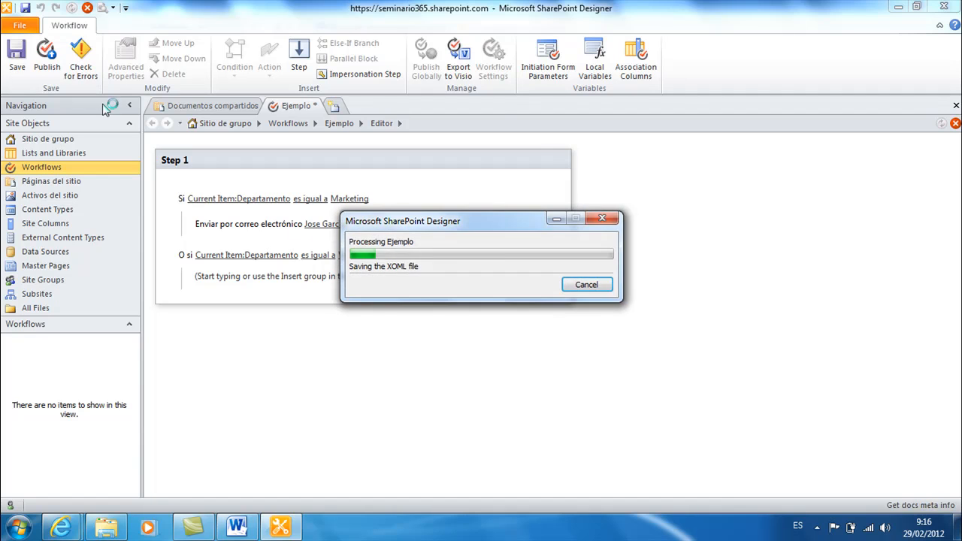
{"action": "left_click", "coordinate": [46, 51]}
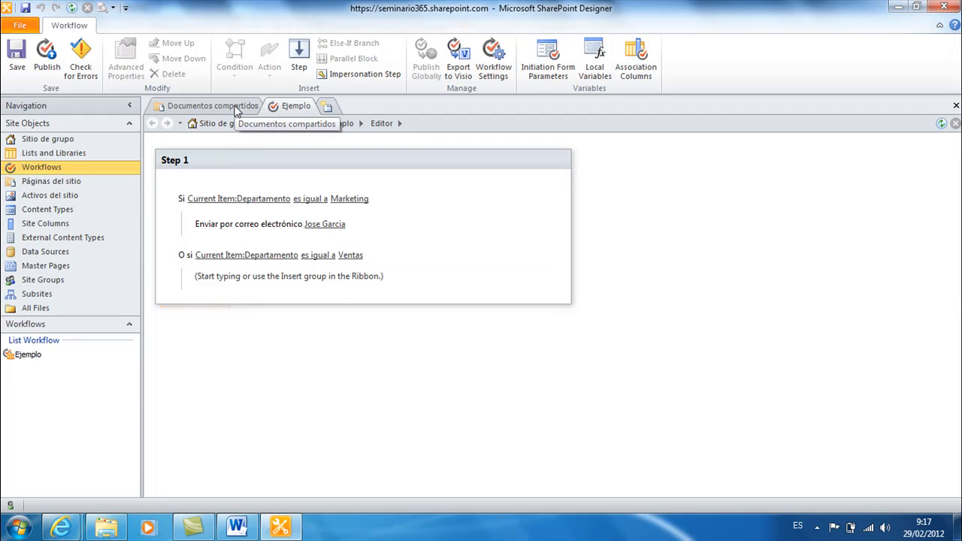
Reopen the Ejemplo workflow from the site's workflow list and check its start setting among the Documentos compartidos library's workflows.
{"action": "left_click", "coordinate": [955, 105]}
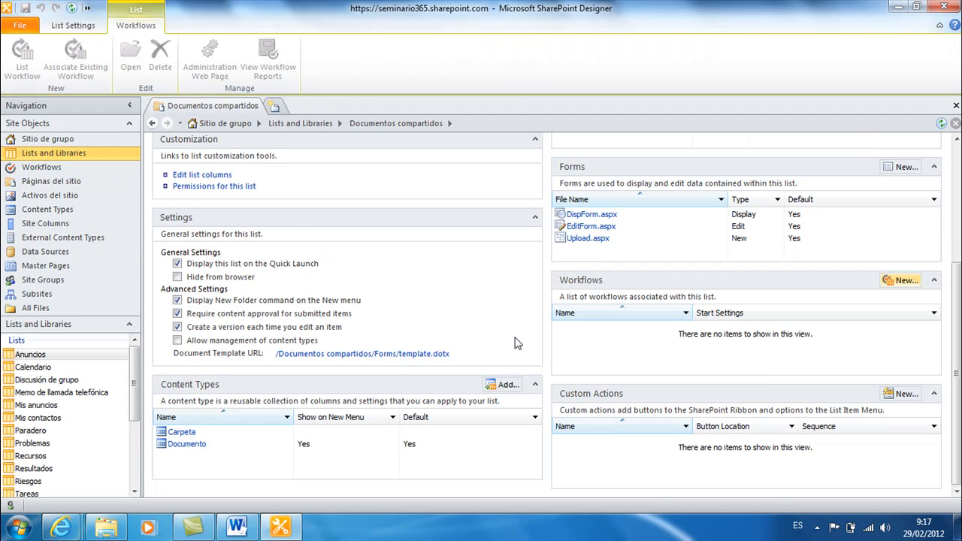
{"action": "left_click", "coordinate": [72, 167]}
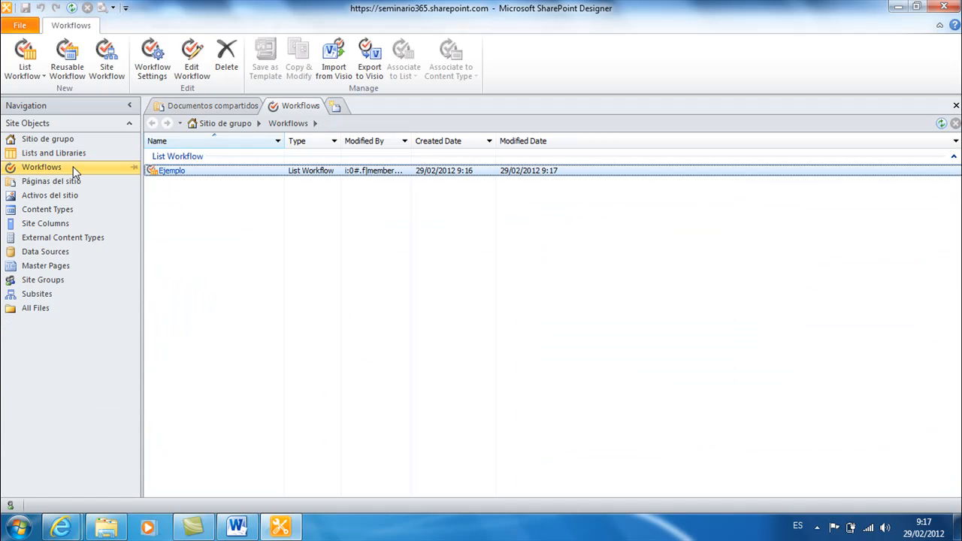
{"action": "double_click", "coordinate": [219, 176]}
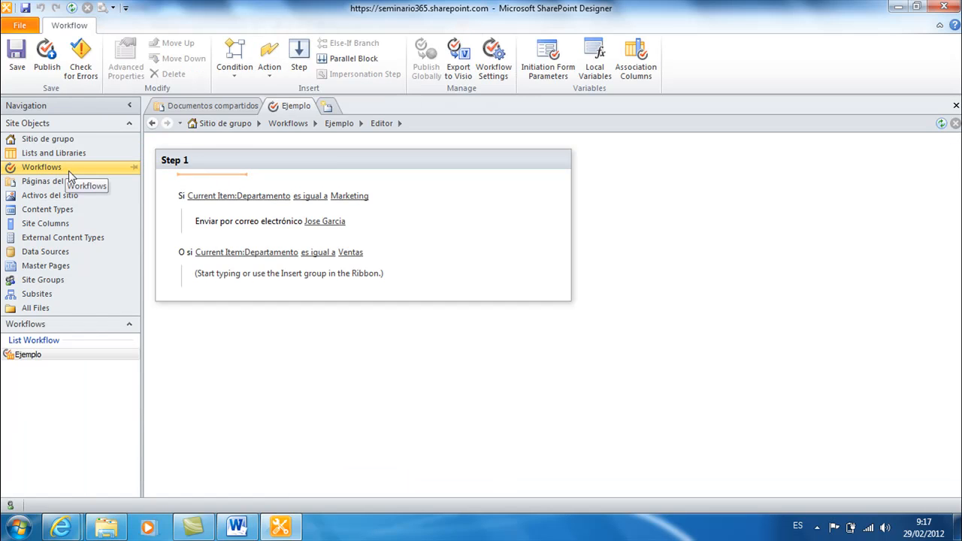
{"action": "left_click", "coordinate": [210, 108]}
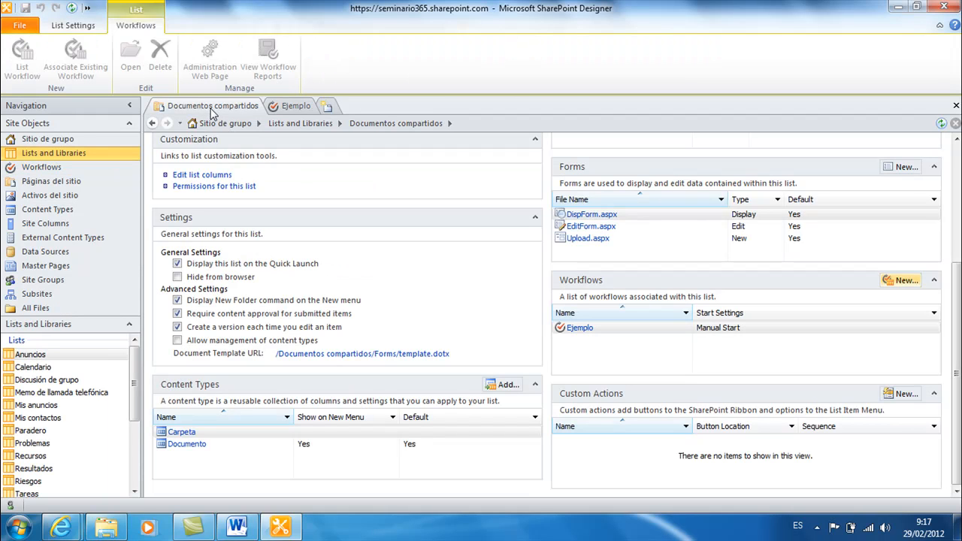
{"action": "left_click", "coordinate": [616, 332]}
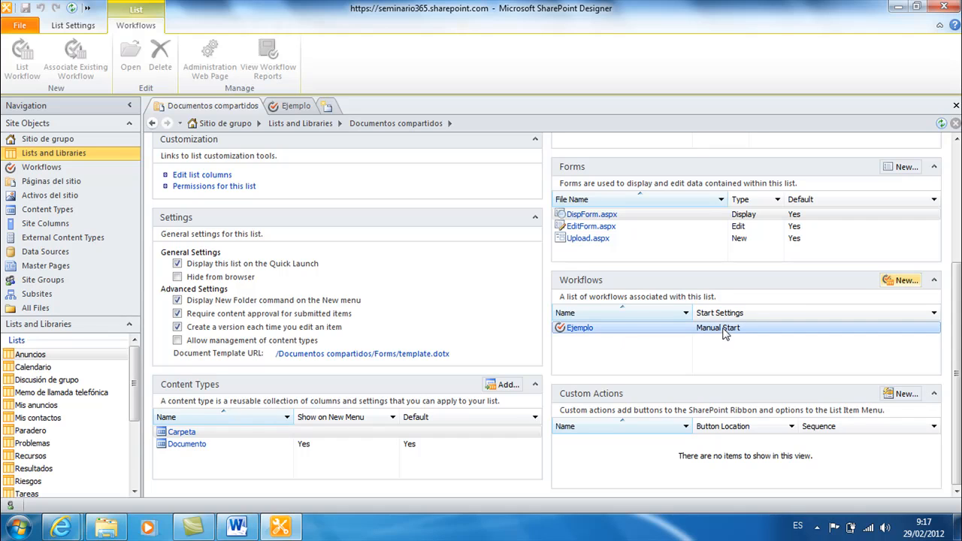
{"action": "left_click", "coordinate": [598, 335]}
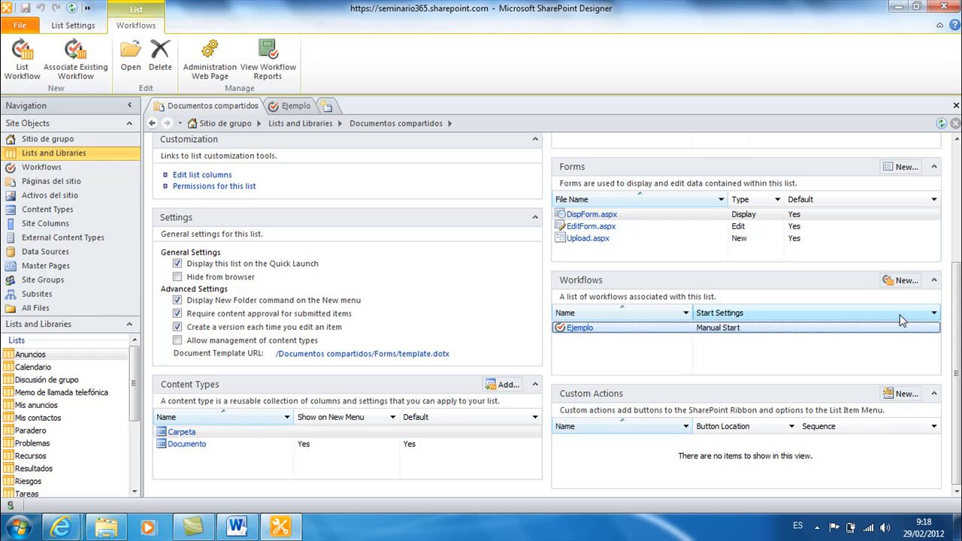
{"action": "left_click", "coordinate": [934, 314]}
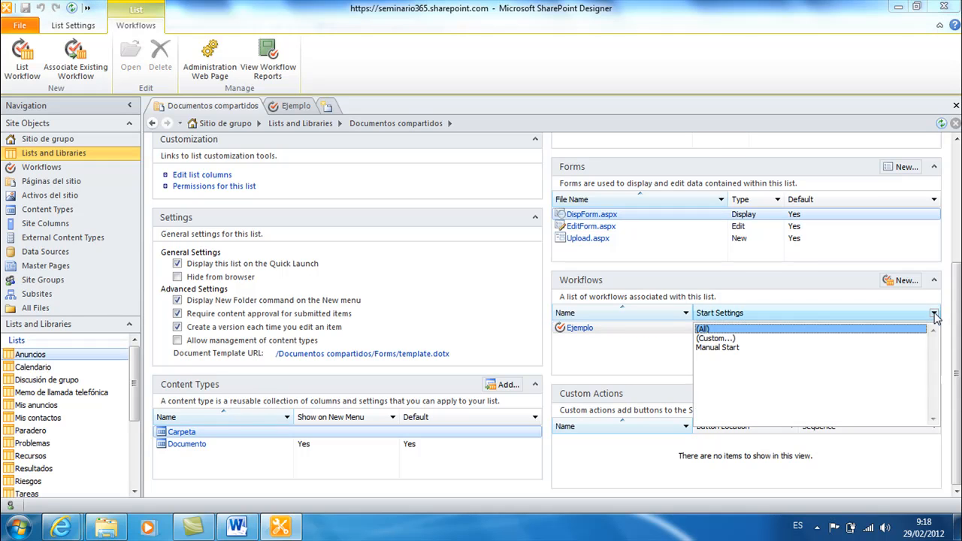
{"action": "left_click", "coordinate": [719, 338]}
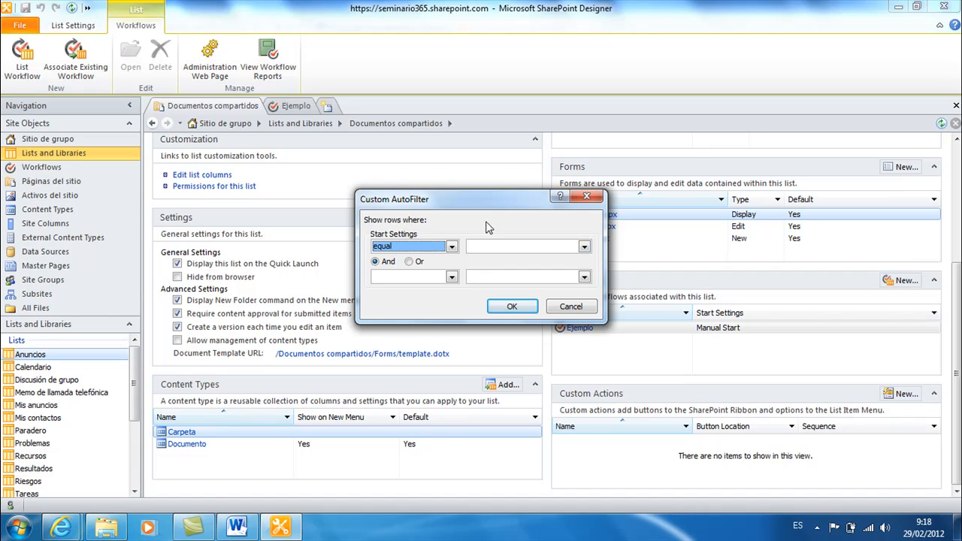
{"action": "left_click", "coordinate": [452, 247]}
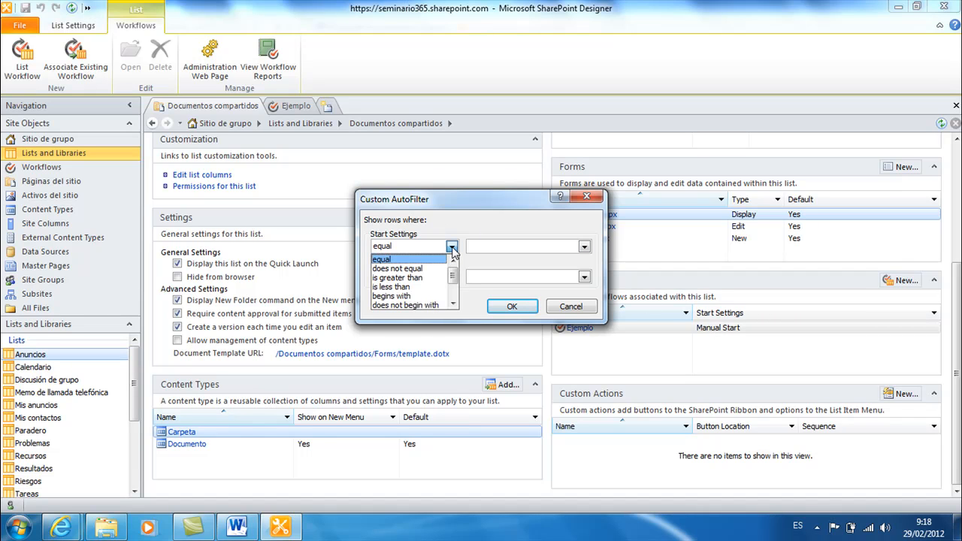
{"action": "left_click", "coordinate": [451, 248]}
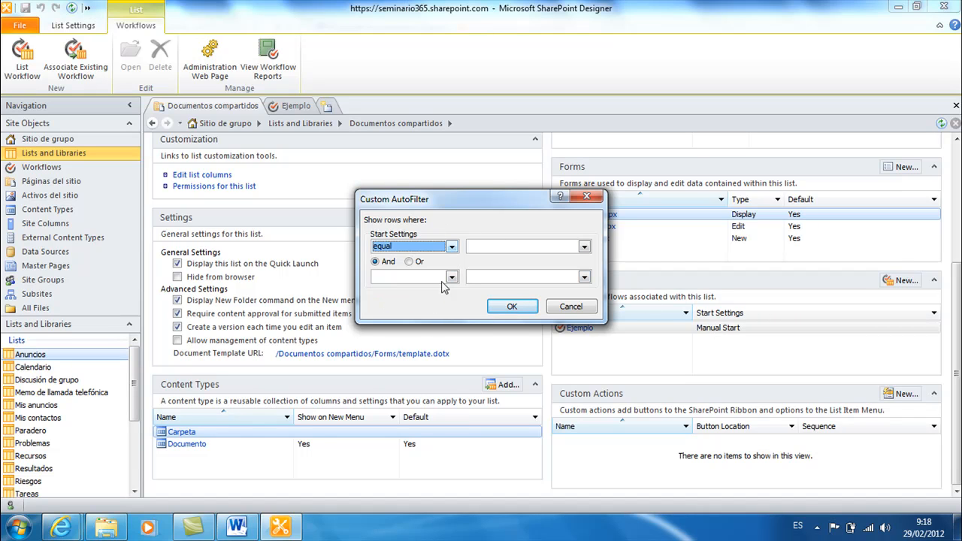
{"action": "left_click", "coordinate": [574, 313]}
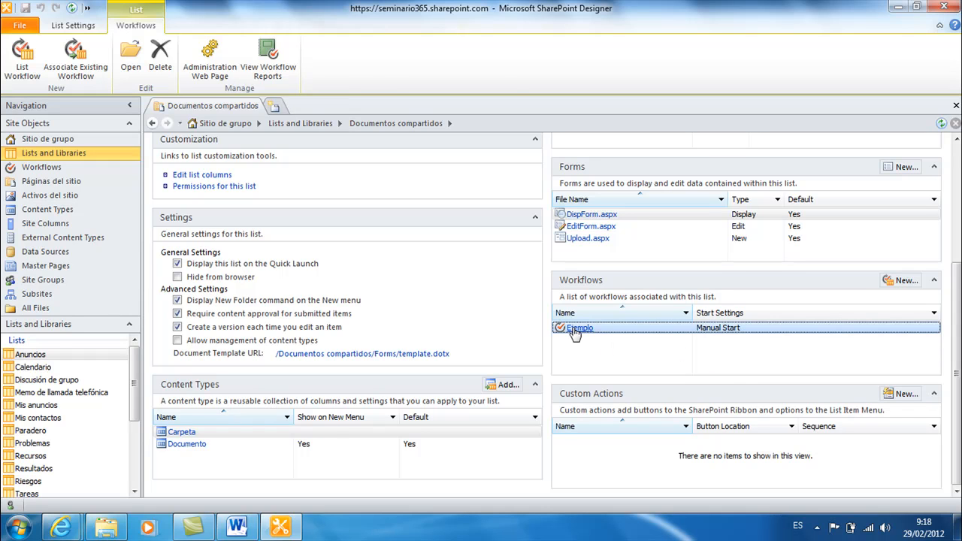
Set the Ejemplo workflow to start automatically when an item is created, keeping manual start allowed, and save and publish it.
{"action": "left_click", "coordinate": [574, 329]}
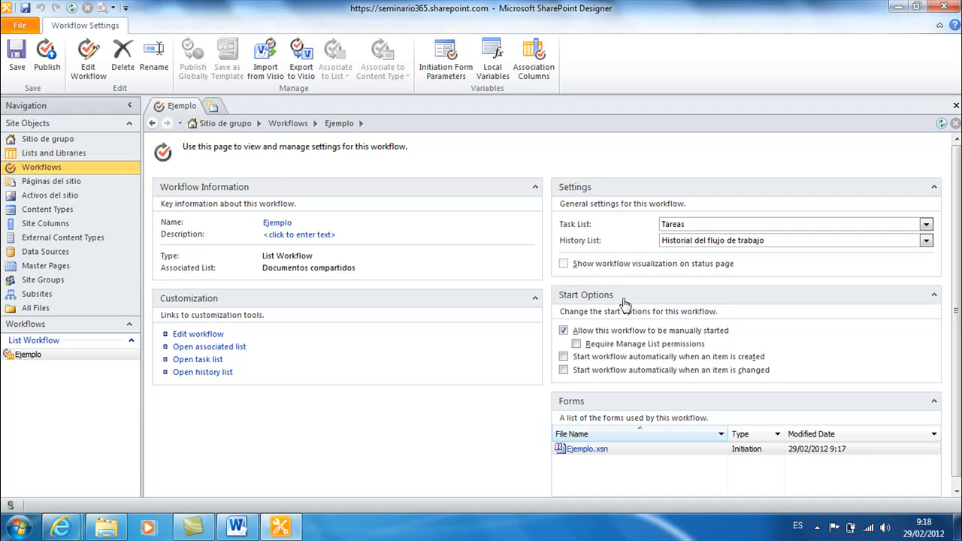
{"action": "left_click", "coordinate": [563, 331]}
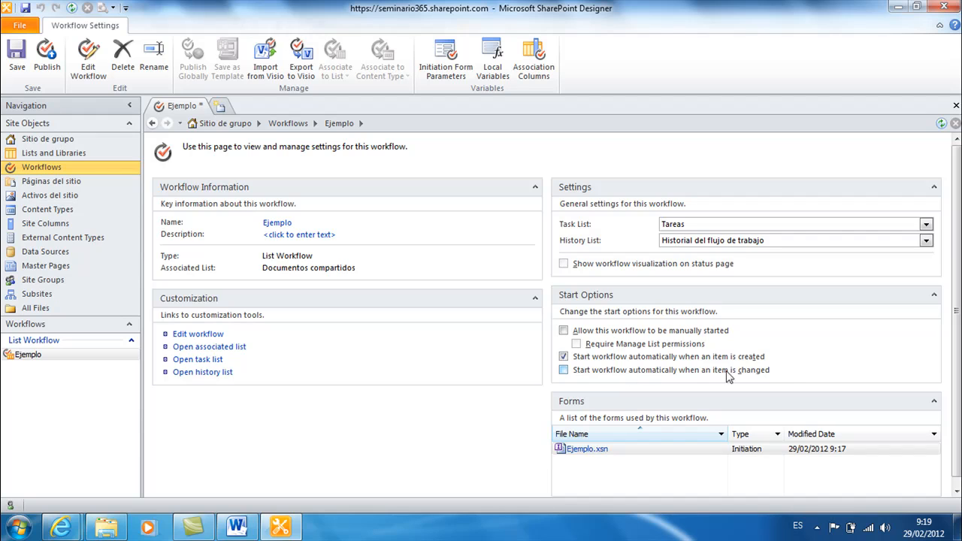
{"action": "left_click", "coordinate": [564, 331]}
{"action": "left_click", "coordinate": [17, 56]}
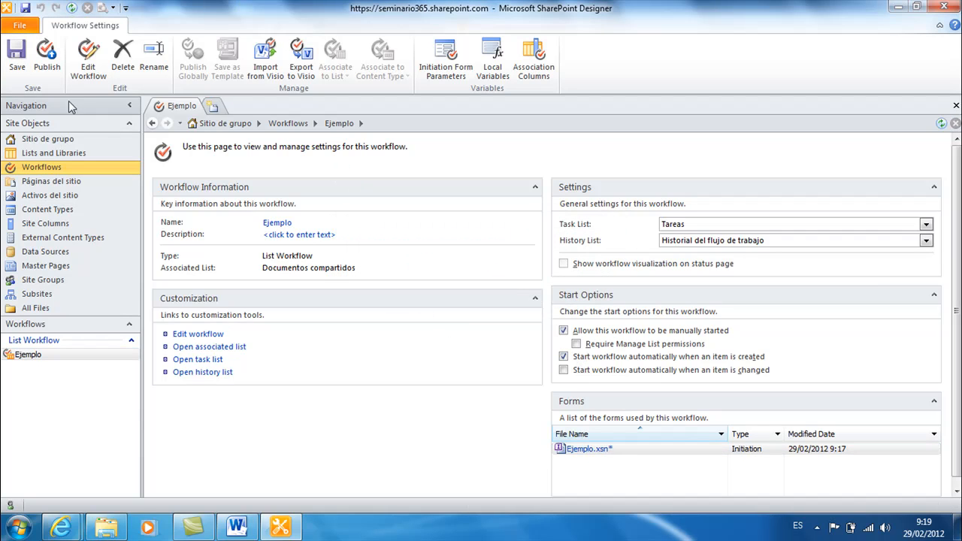
{"action": "left_click", "coordinate": [46, 56]}
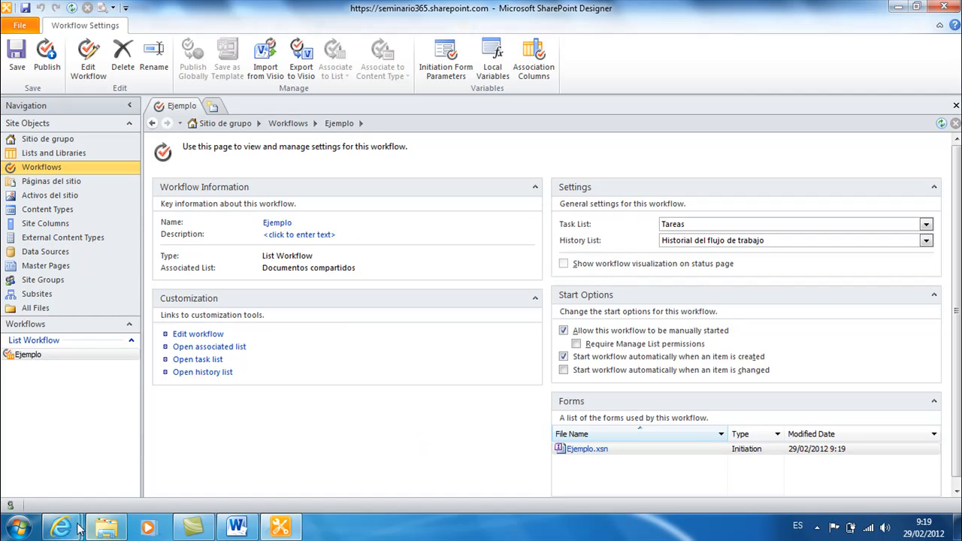
Switch to the SharePoint site in Internet Explorer and open the Documentos compartidos library.
{"action": "mouse_move", "coordinate": [62, 526]}
{"action": "left_click", "coordinate": [241, 459]}
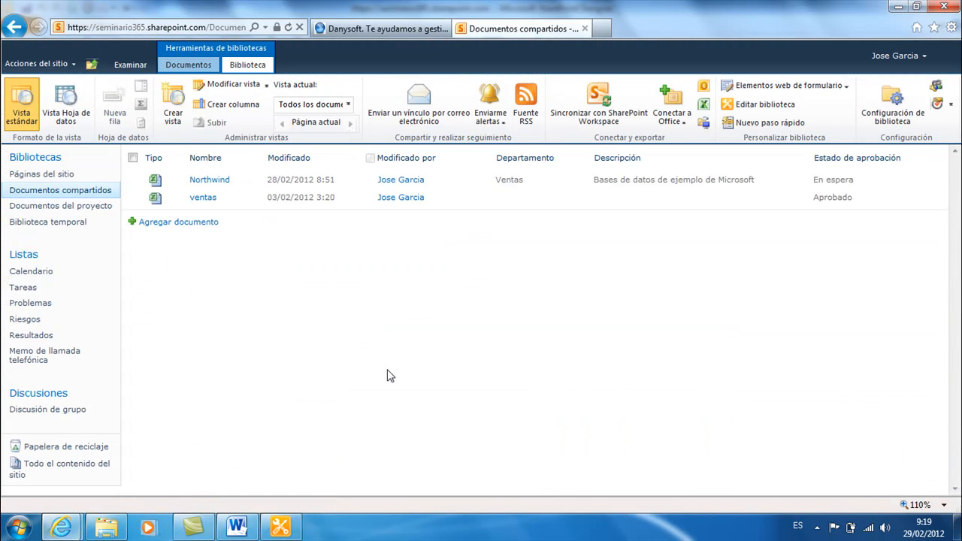
{"action": "left_click", "coordinate": [45, 192]}
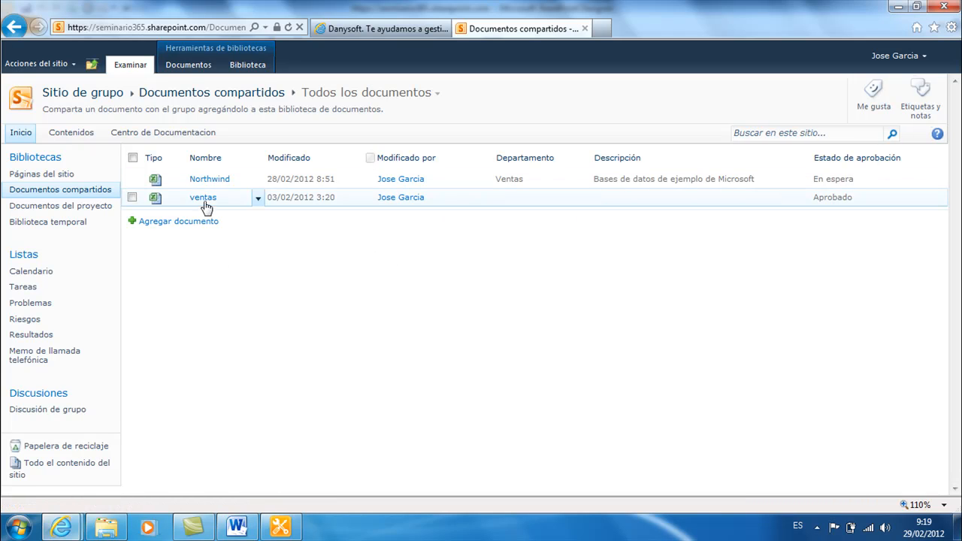
Edit the ventas document's properties, setting Título to "Hoj de calculo de ventas" and Departamento to Marketing, and save them.
{"action": "left_click", "coordinate": [256, 200]}
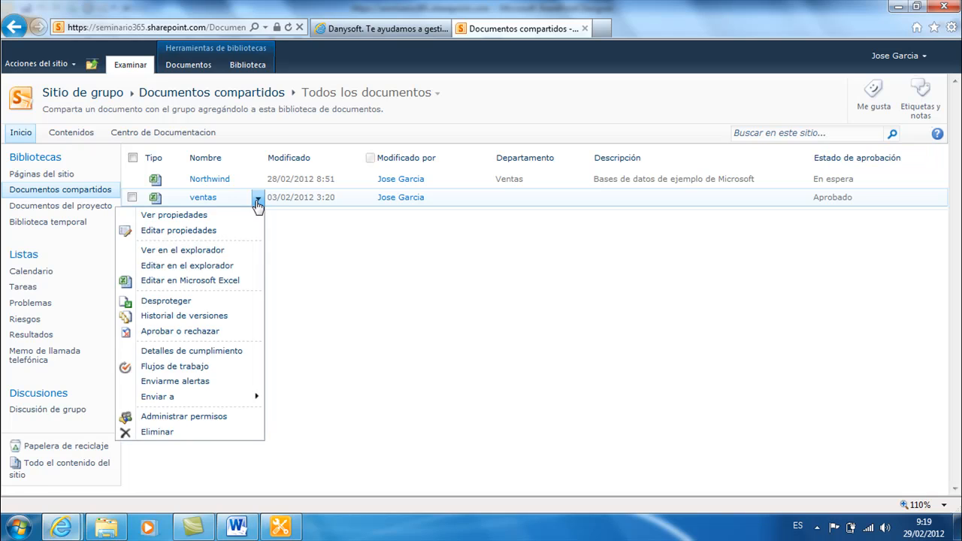
{"action": "left_click", "coordinate": [272, 219]}
{"action": "left_click", "coordinate": [257, 197]}
{"action": "left_click", "coordinate": [195, 234]}
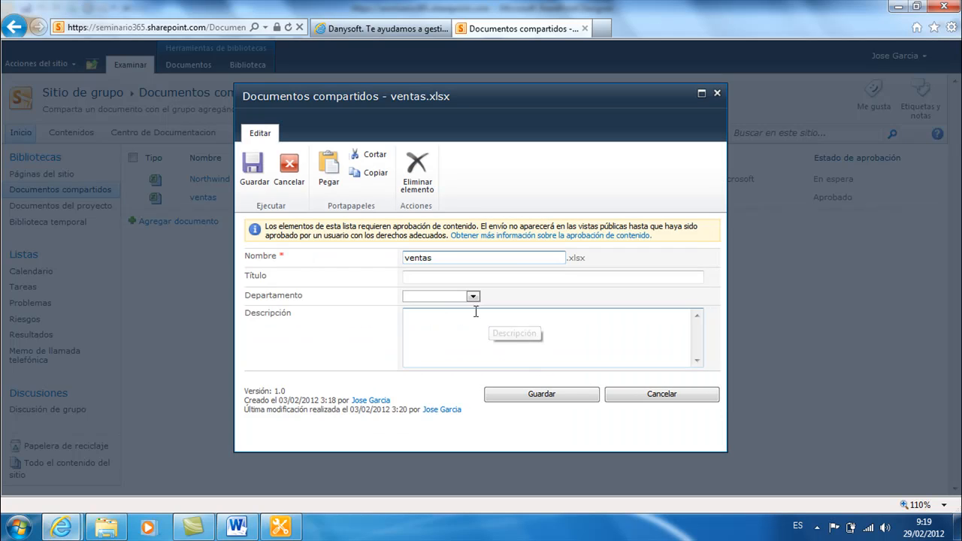
{"action": "key", "text": "Tab"}
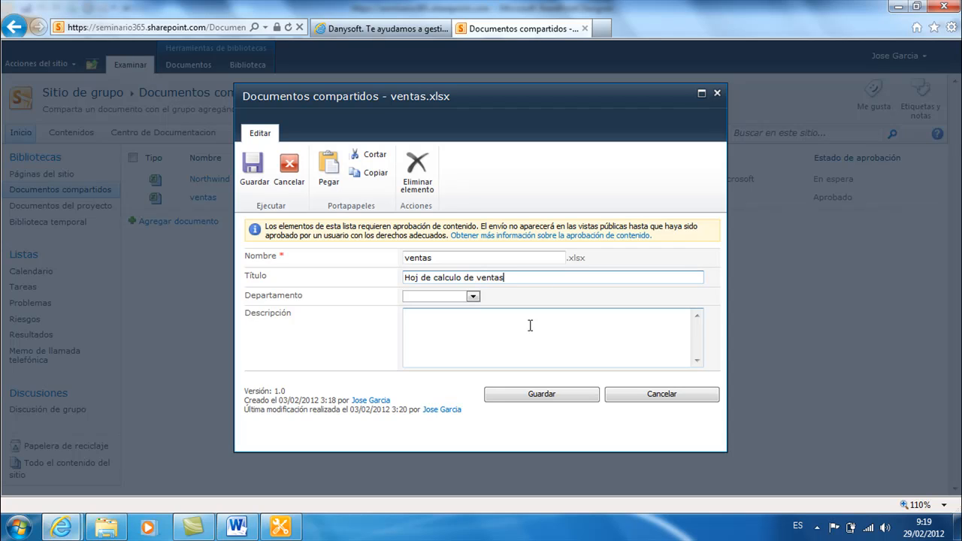
{"action": "left_click", "coordinate": [473, 298]}
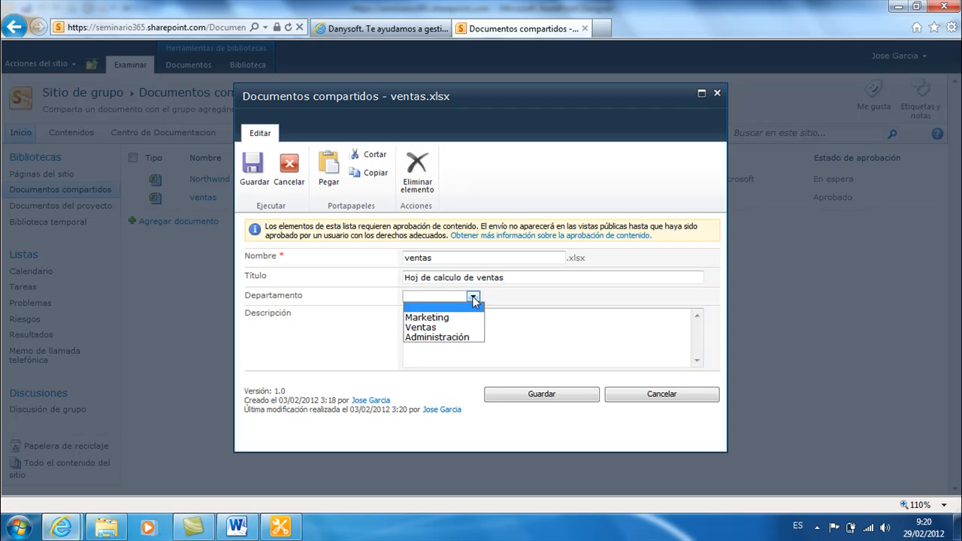
{"action": "left_click", "coordinate": [450, 317]}
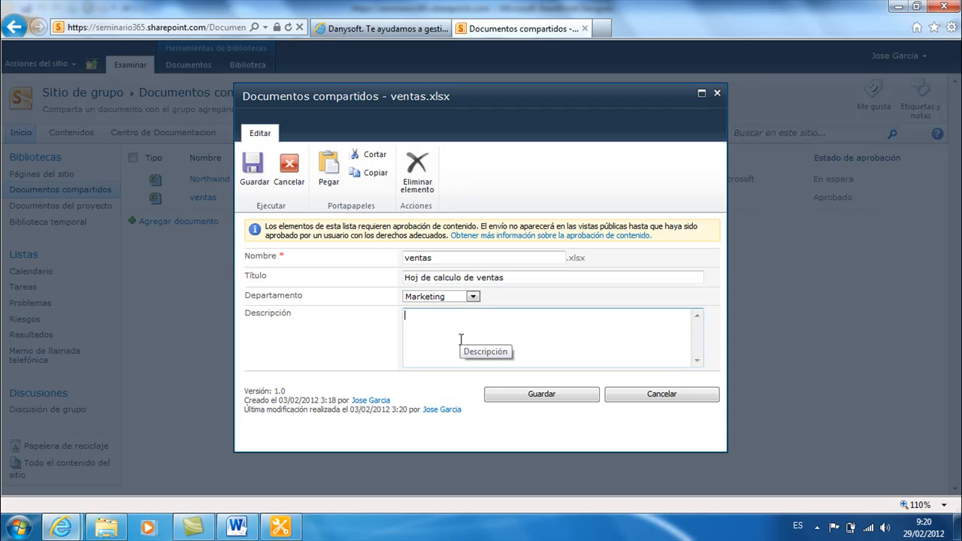
{"action": "left_click", "coordinate": [505, 397]}
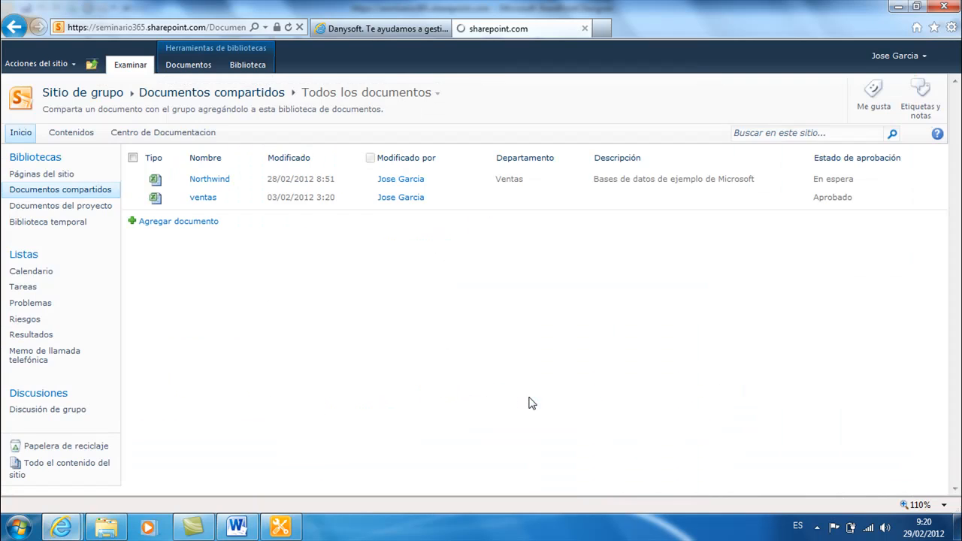
{"action": "left_click", "coordinate": [258, 199]}
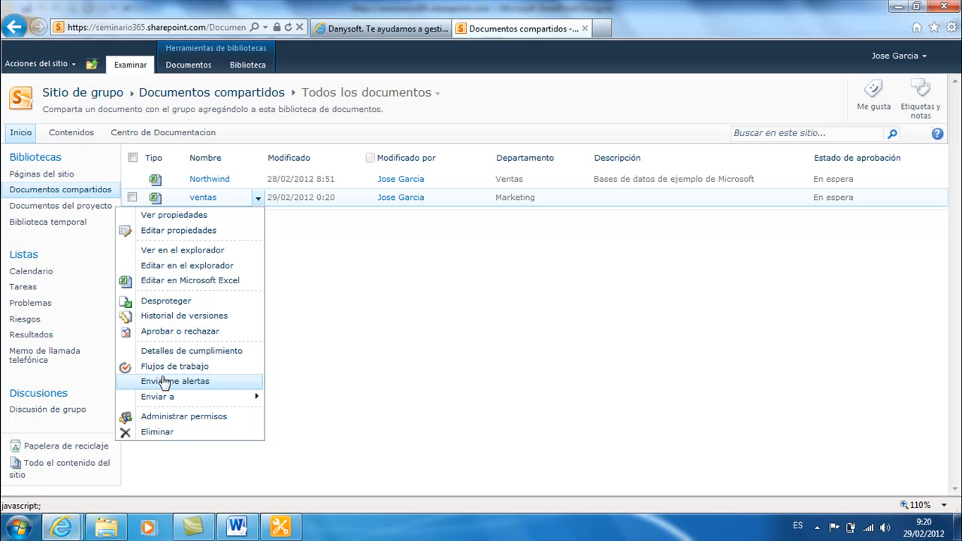
{"action": "left_click", "coordinate": [839, 223]}
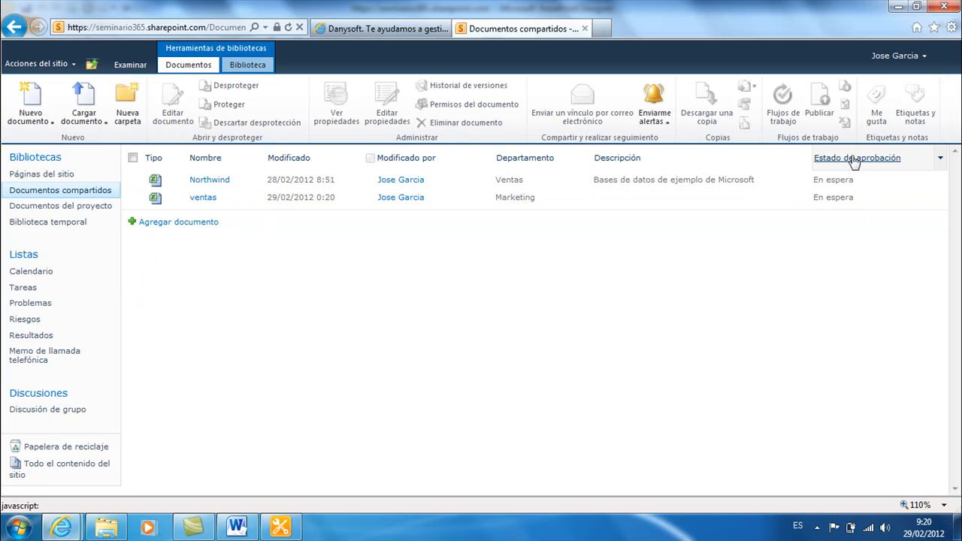